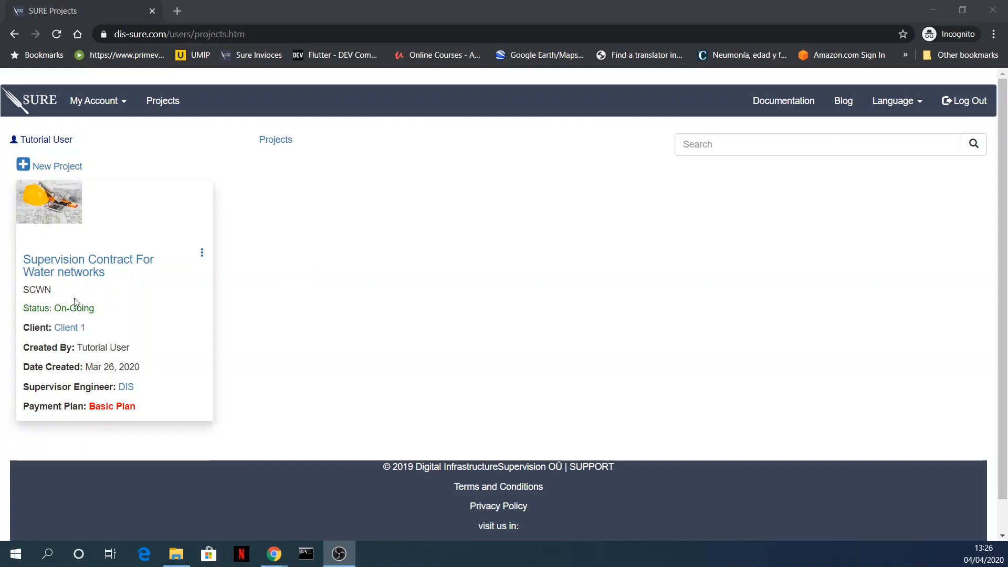
Step: Open First Document for the Project from the documents of the Supervision Contract For Water networks project
click(78, 267)
scroll(264, 370, down, 5)
scroll(263, 371, up, 5)
click(270, 250)
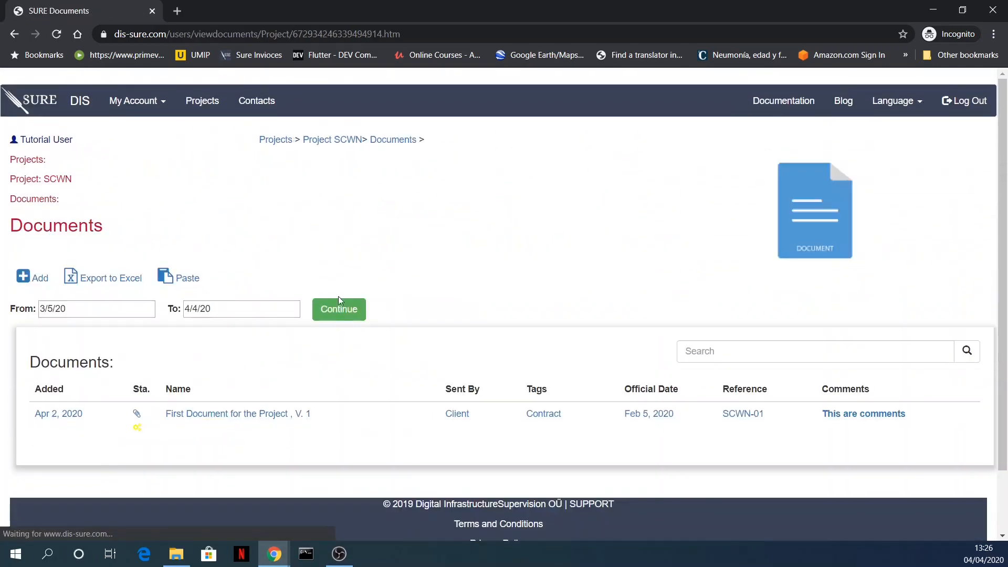
scroll(317, 279, down, 2)
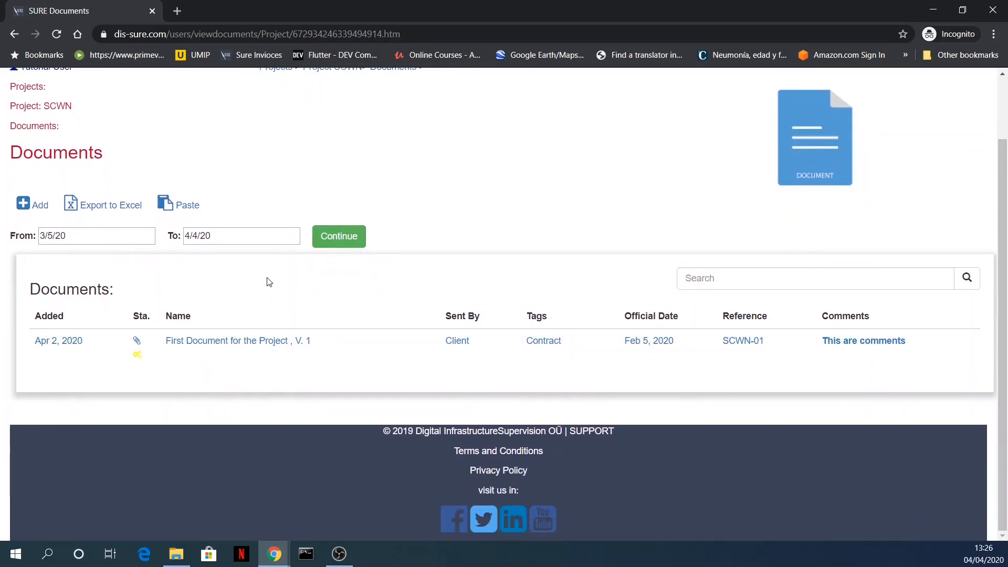
click(265, 348)
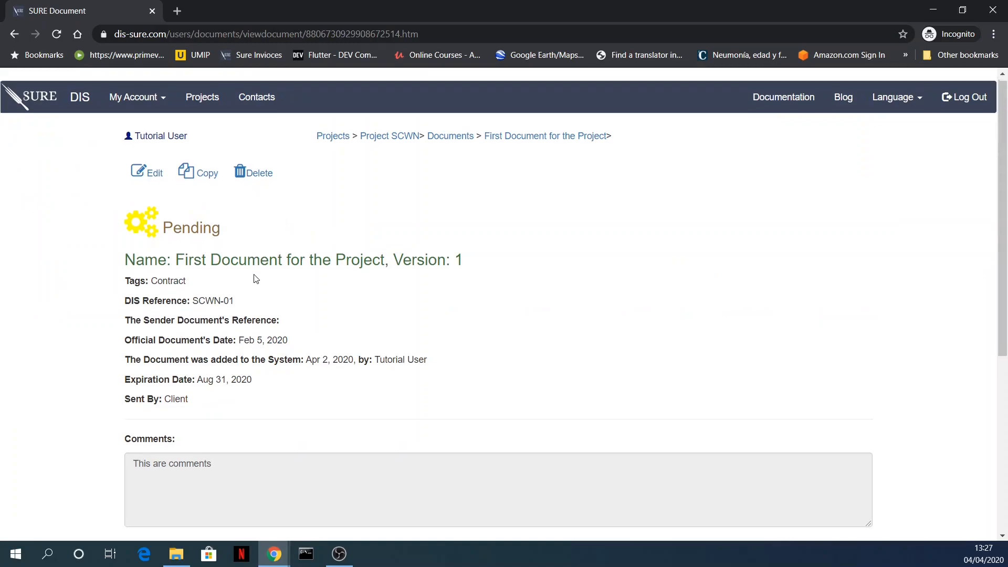
Step: Examine the document's details and the list of its reviewers
scroll(254, 277, down, 1)
scroll(250, 282, down, 4)
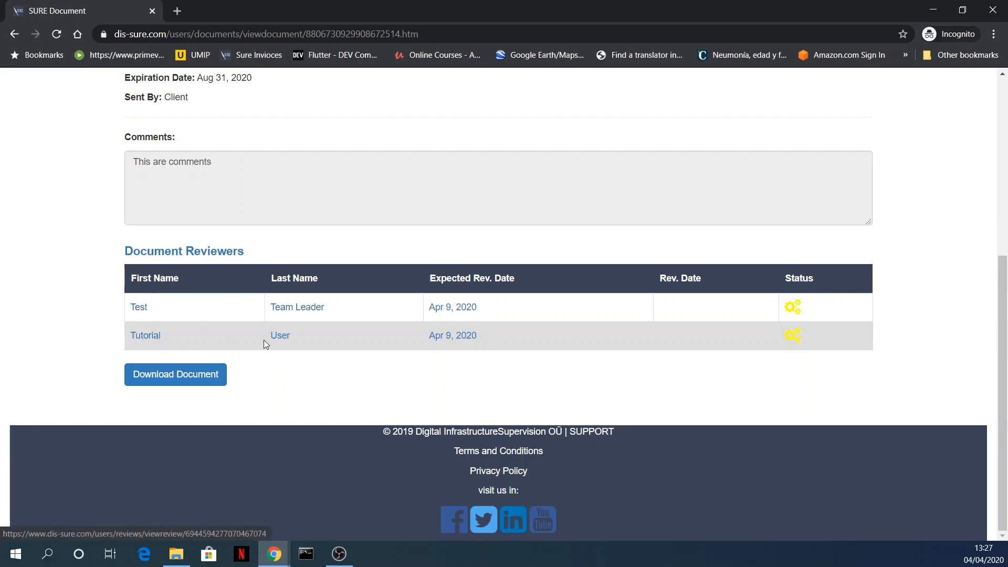
scroll(200, 330, up, 5)
drag(189, 139, 140, 155)
scroll(326, 284, down, 5)
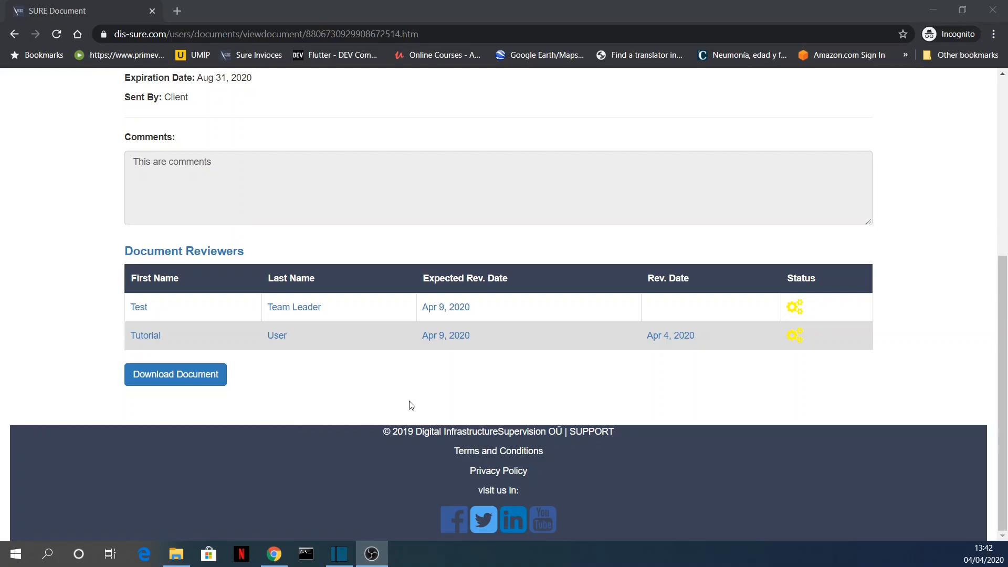
scroll(409, 395, up, 6)
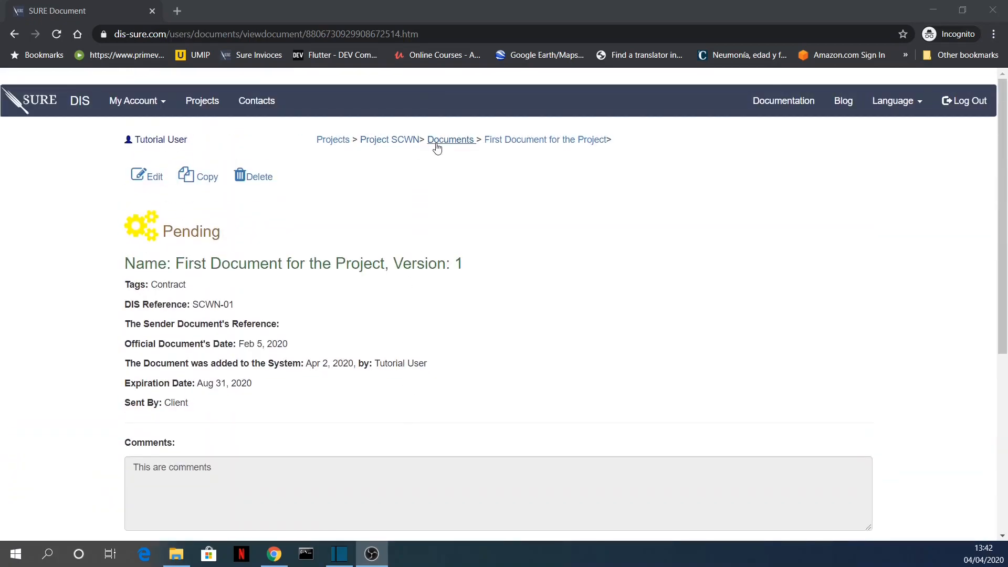
Step: Go to the Project SCWN page and open First Document for the Project from the documents pending your review
click(394, 144)
click(393, 144)
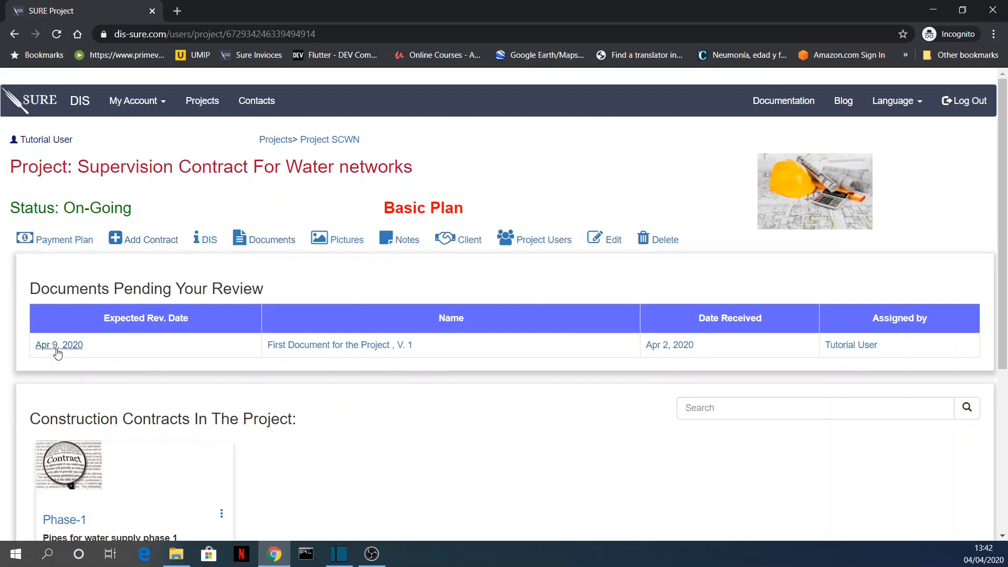
click(330, 345)
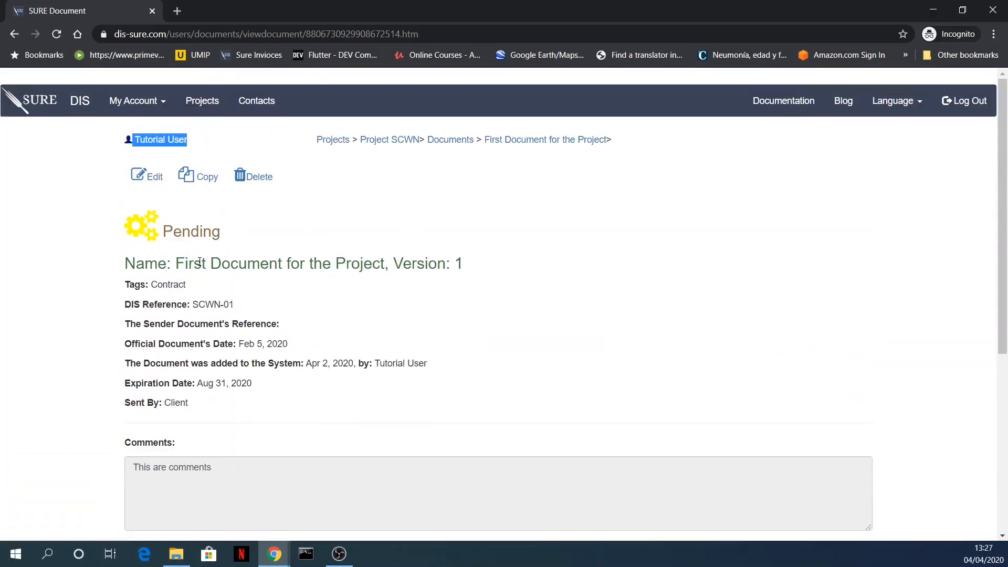
Step: Review the document page's information, reviewer table, and its download, edit, copy and delete options
scroll(284, 320, down, 6)
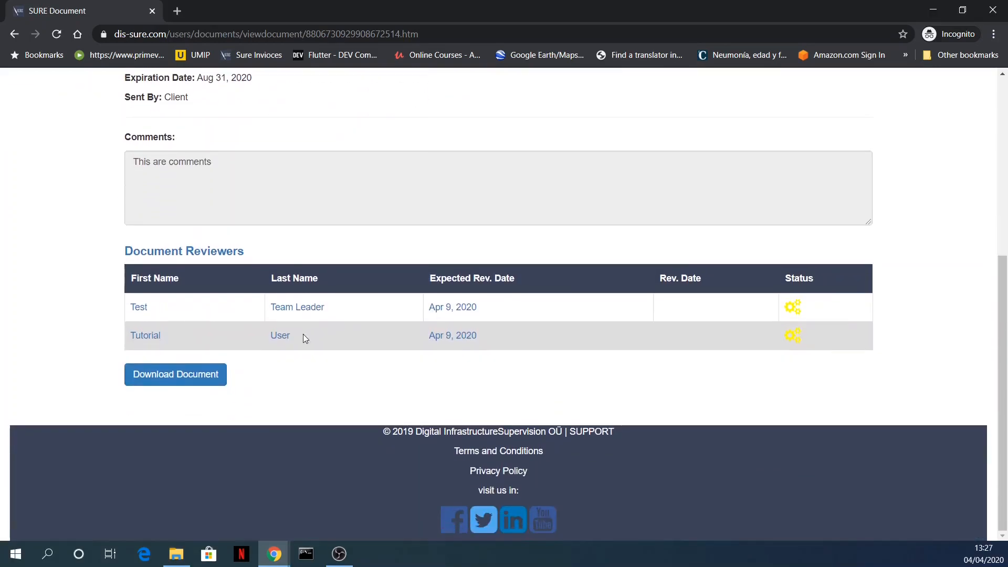
scroll(300, 336, up, 6)
scroll(221, 378, down, 6)
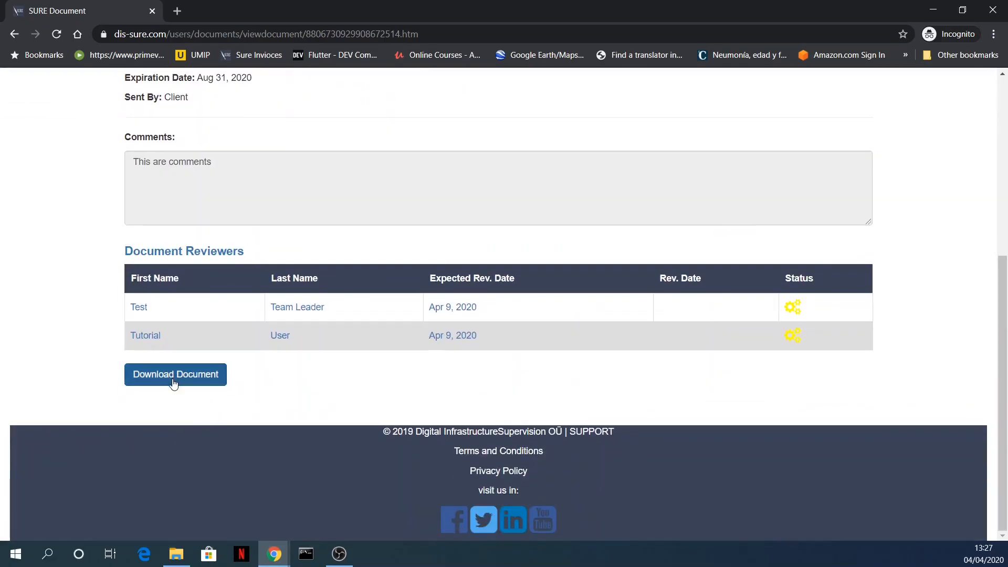
scroll(219, 412, up, 6)
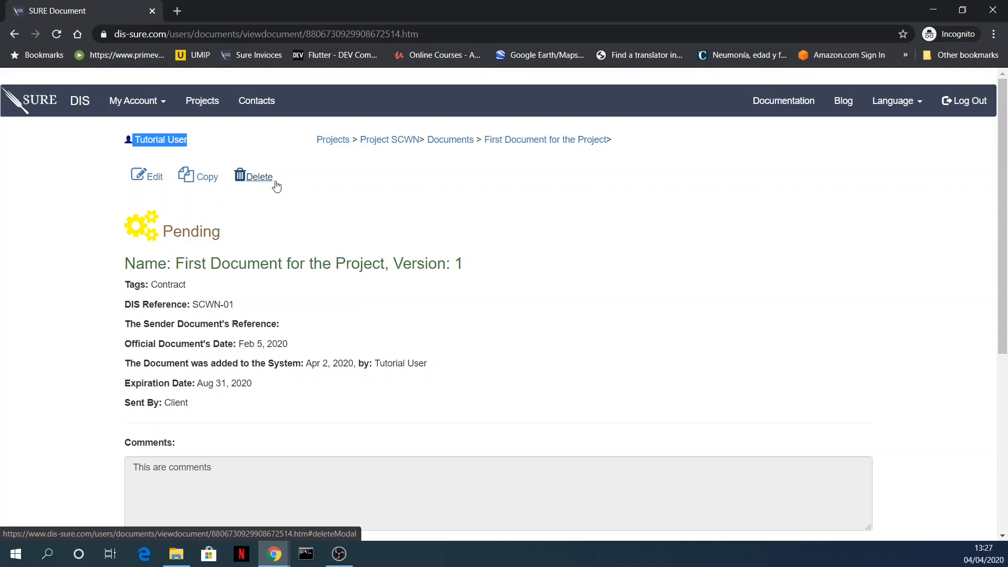
click(331, 202)
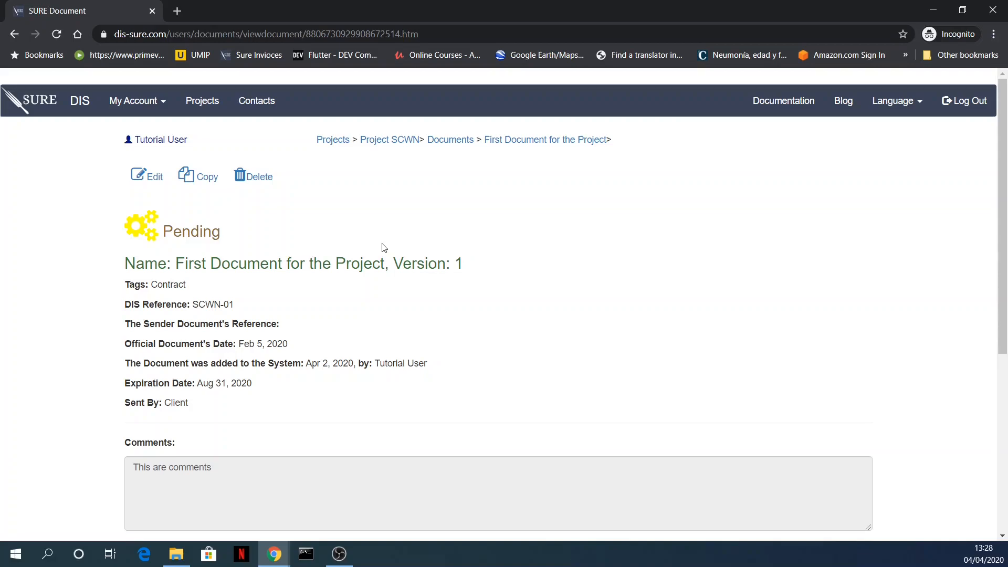
scroll(384, 247, down, 6)
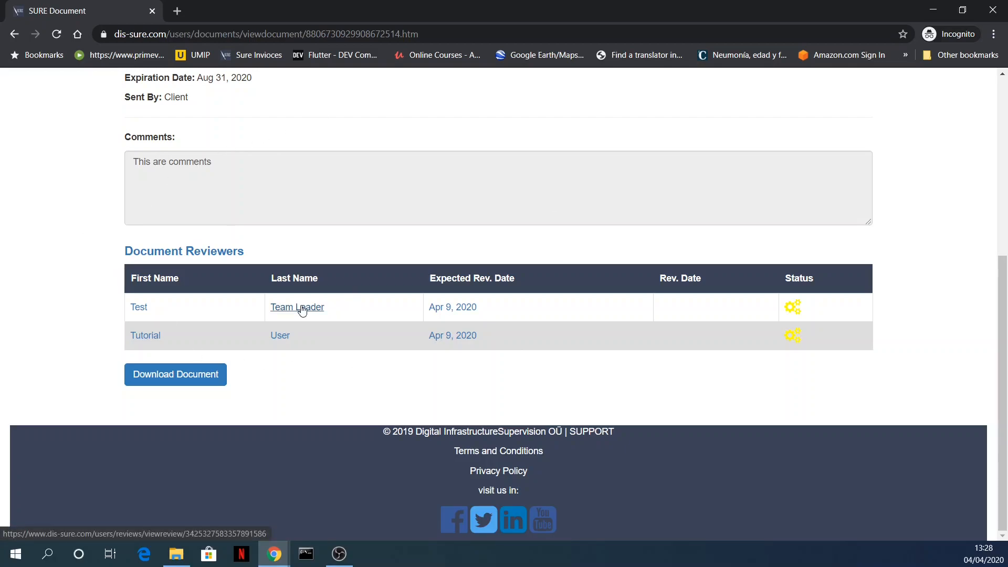
Step: View the team leader's review entry for the document, including its result and comments, and return to the document
click(302, 309)
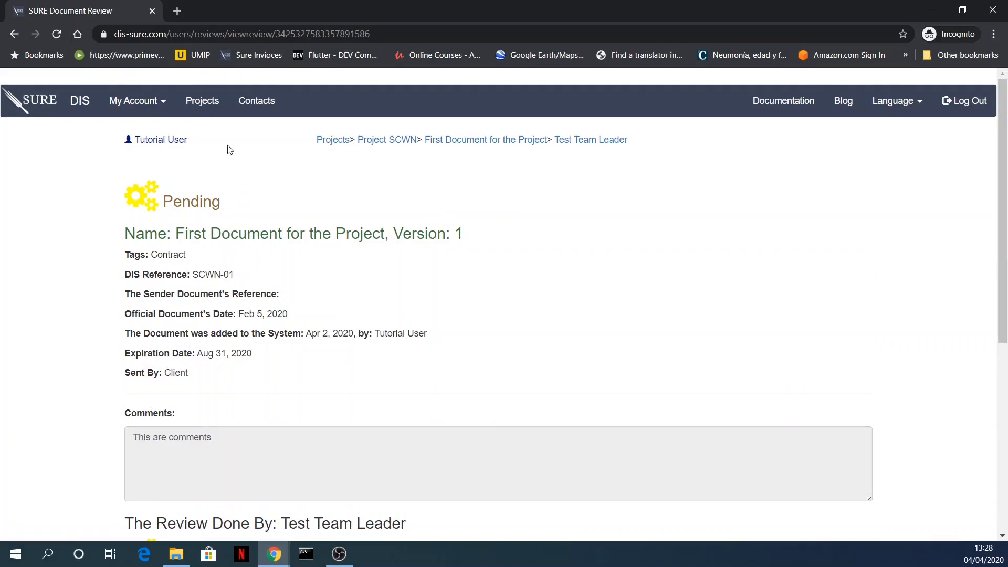
drag(187, 139, 136, 138)
click(267, 175)
scroll(288, 205, down, 1)
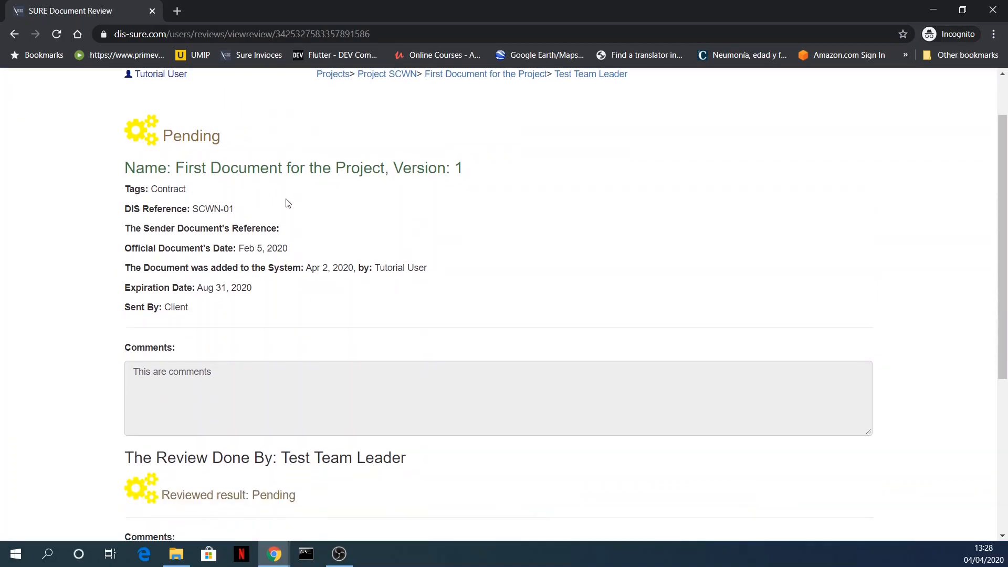
scroll(210, 164, up, 1)
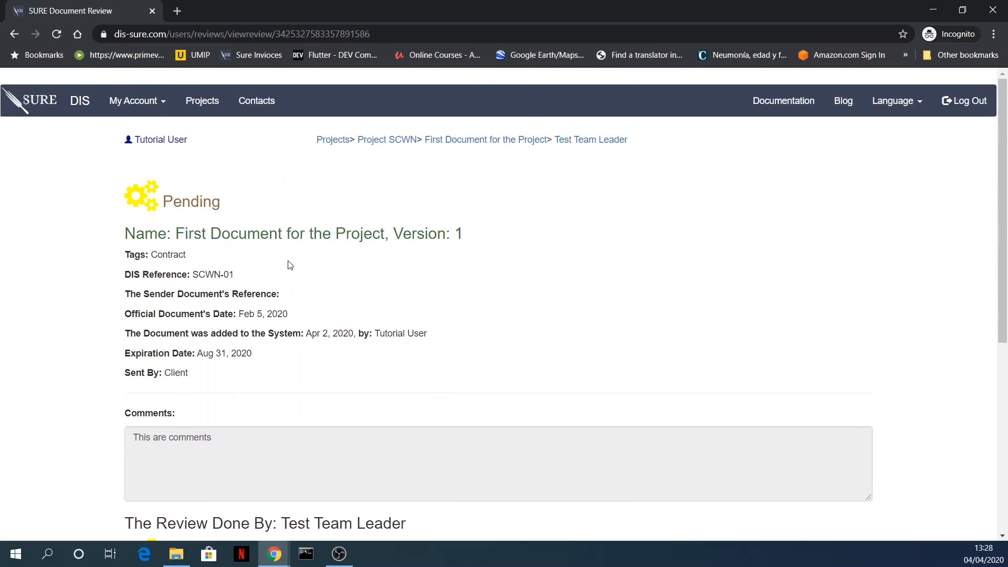
scroll(317, 272, down, 5)
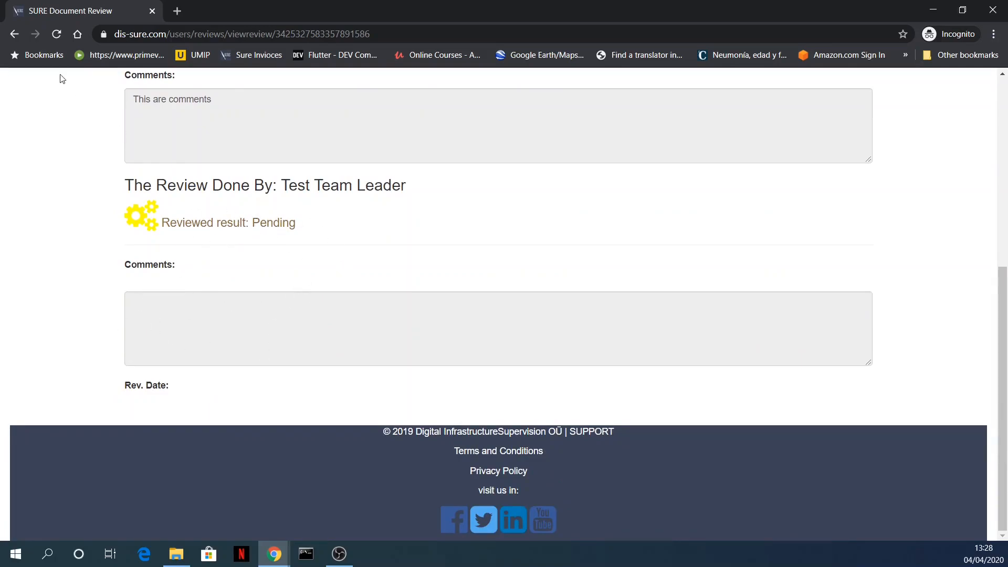
click(15, 34)
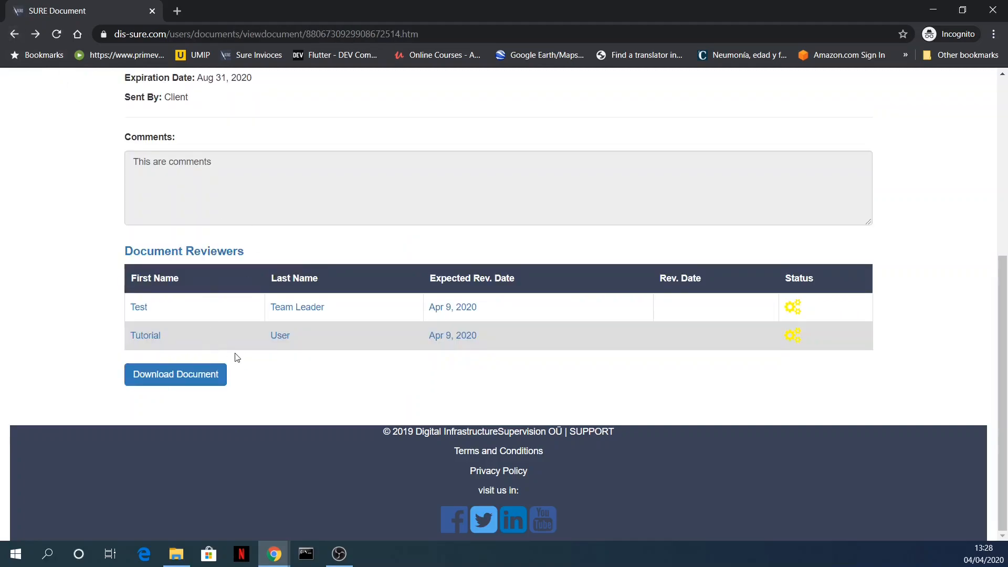
Step: Open the signed-in user's own review entry from the document reviewers and look through its details
click(281, 336)
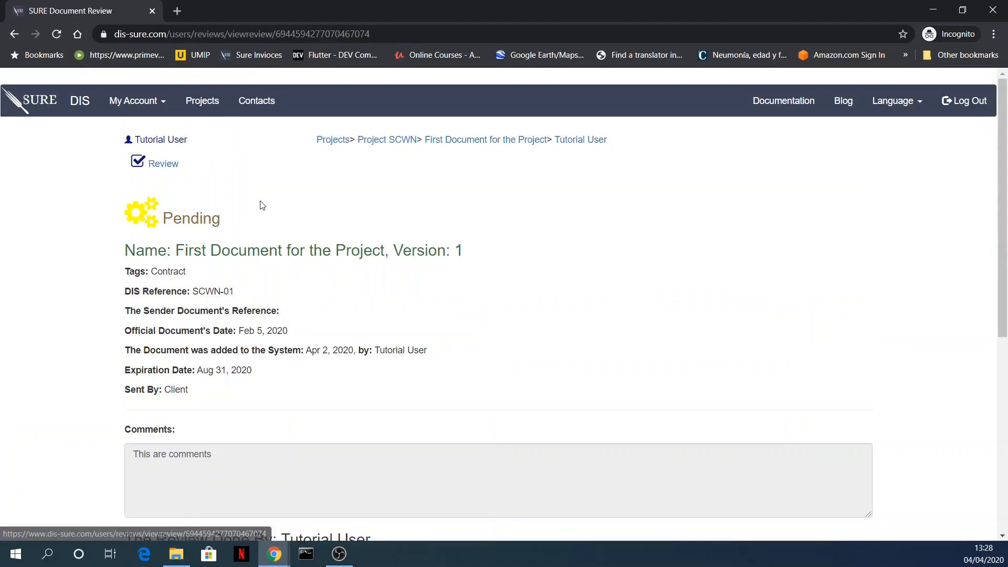
scroll(249, 320, down, 2)
scroll(249, 315, down, 3)
scroll(226, 258, up, 5)
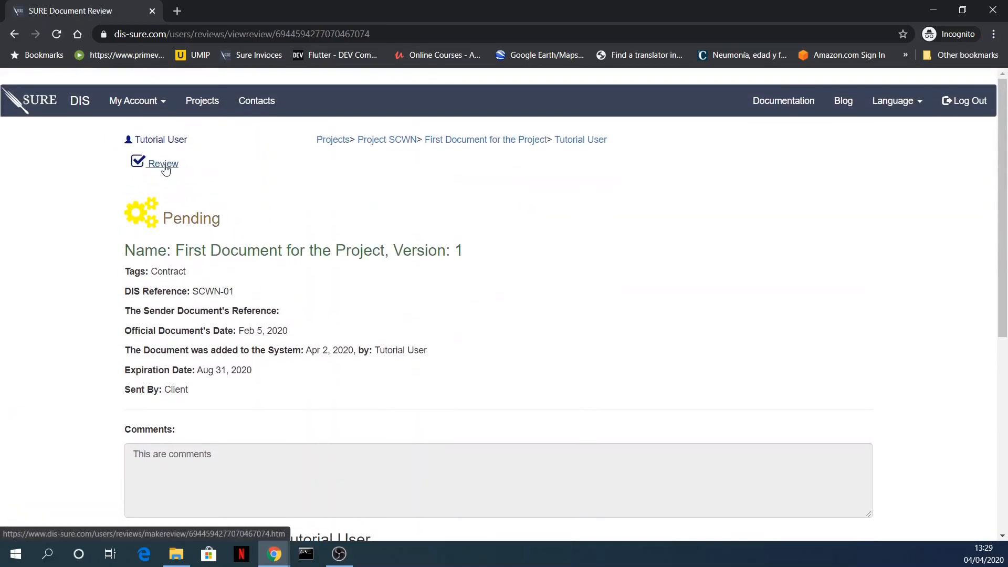
Step: Submit the document review as Approved with the comment "This is my review"
click(163, 164)
scroll(319, 272, down, 5)
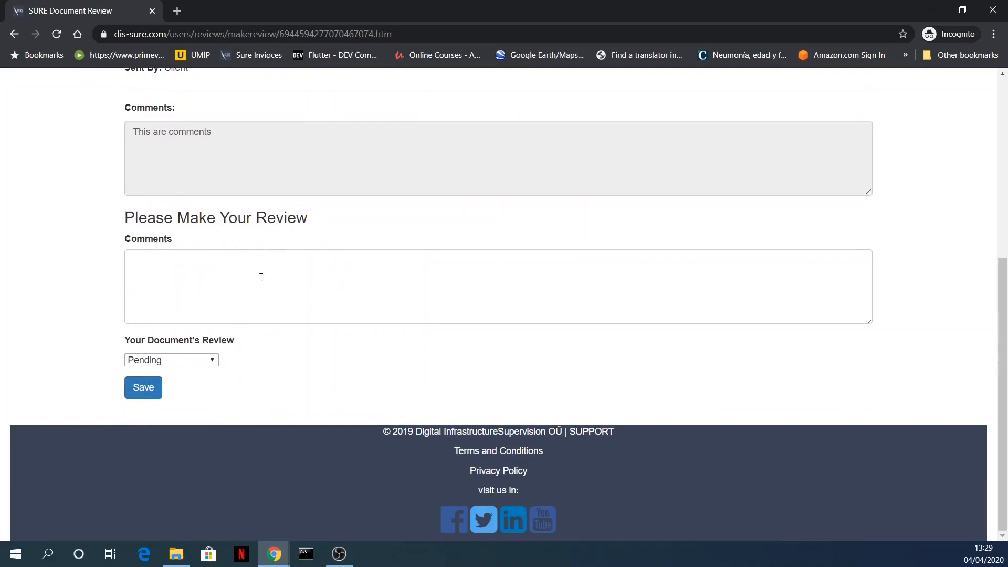
click(167, 271)
text(Thi)
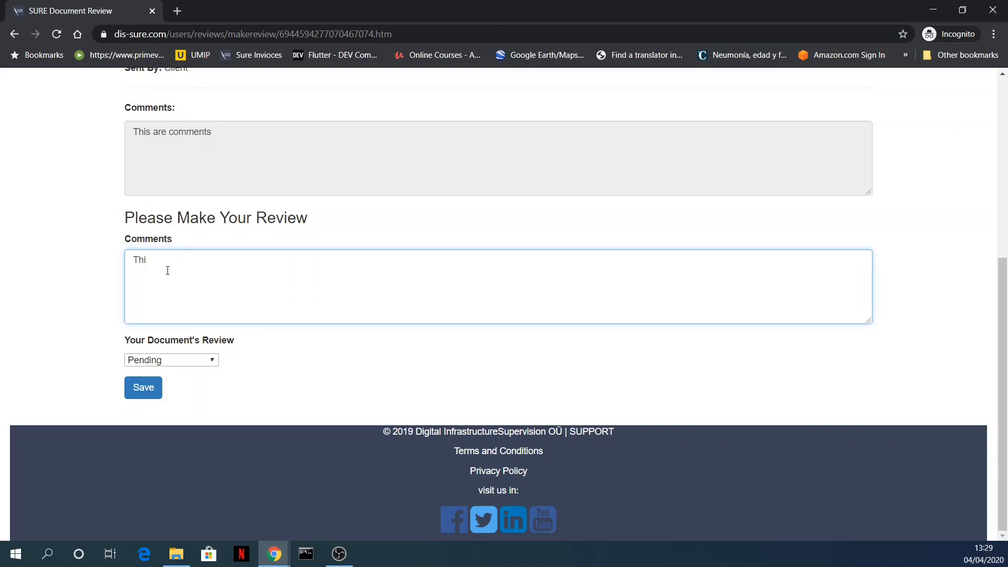
text(s is my review)
click(178, 361)
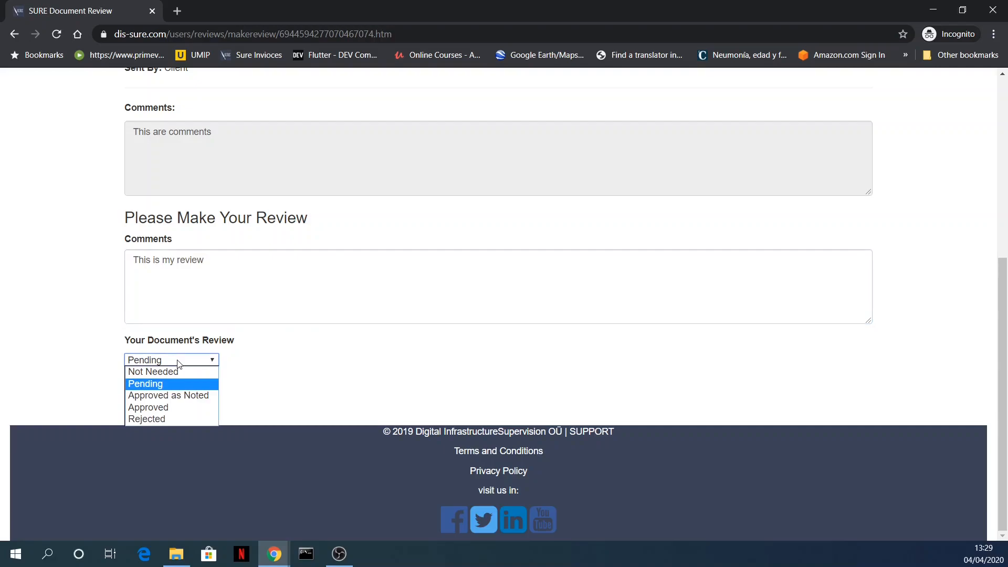
click(165, 406)
click(154, 389)
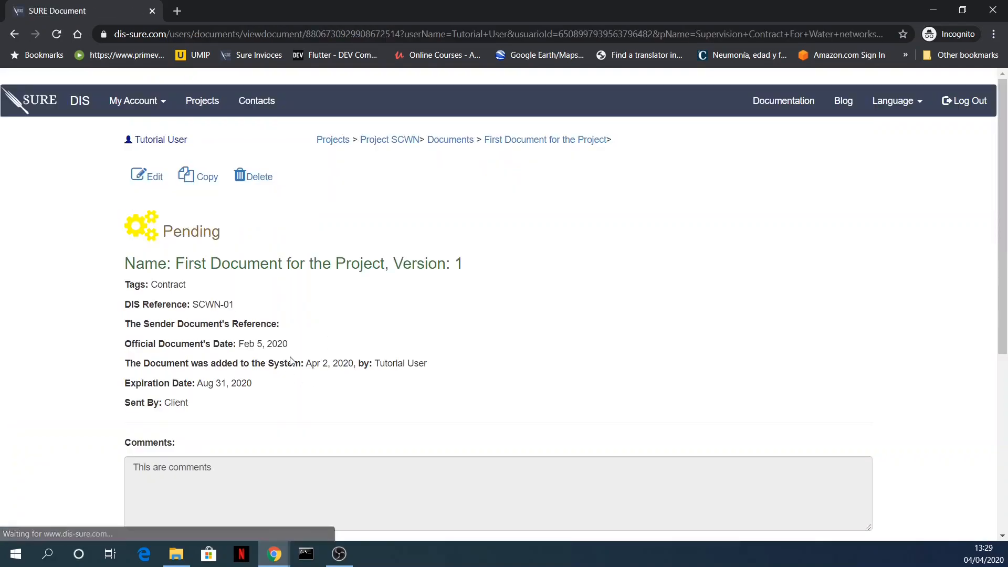
Step: Check the reviewers' statuses on the document page and return to the project's documents list
scroll(328, 317, down, 5)
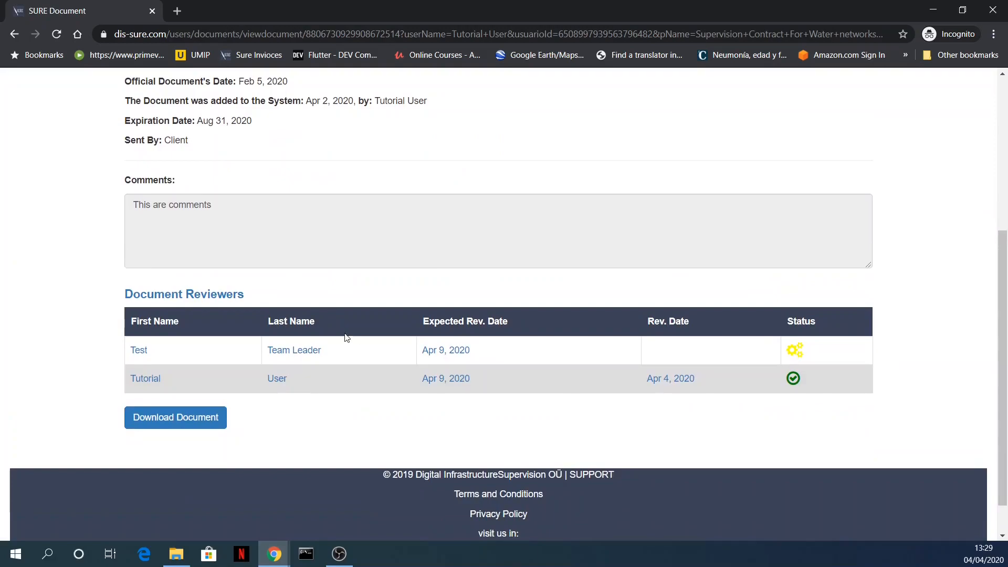
scroll(384, 277, up, 5)
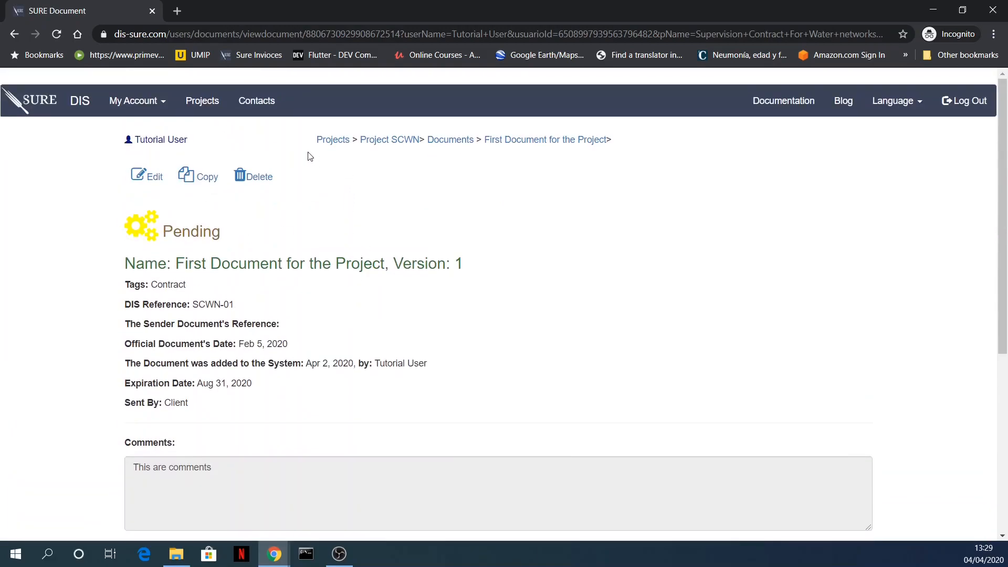
click(452, 142)
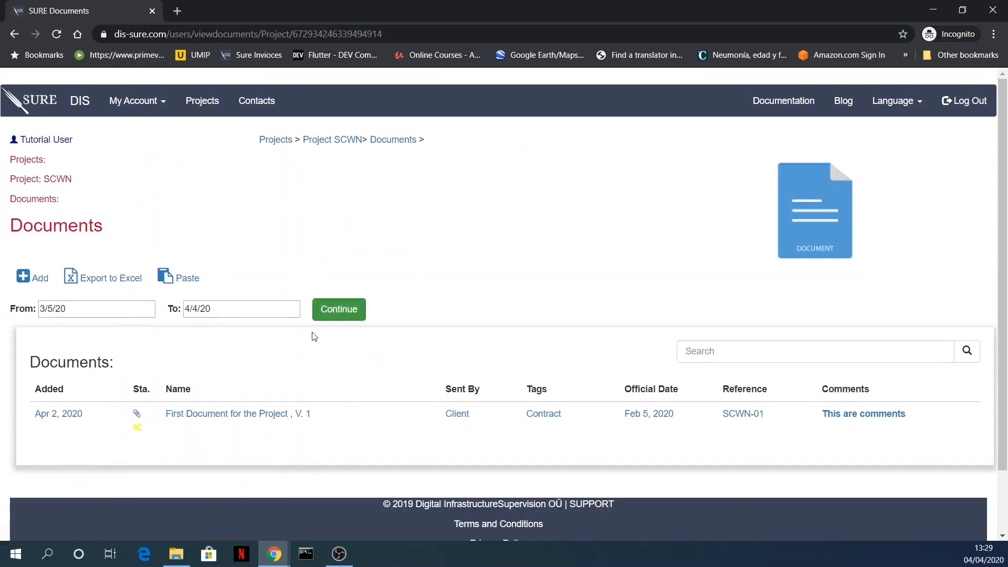
Step: Reopen First Document for the Project from the list and check its reviewers' review dates and statuses
scroll(455, 258, down, 3)
scroll(454, 260, up, 1)
scroll(451, 260, down, 3)
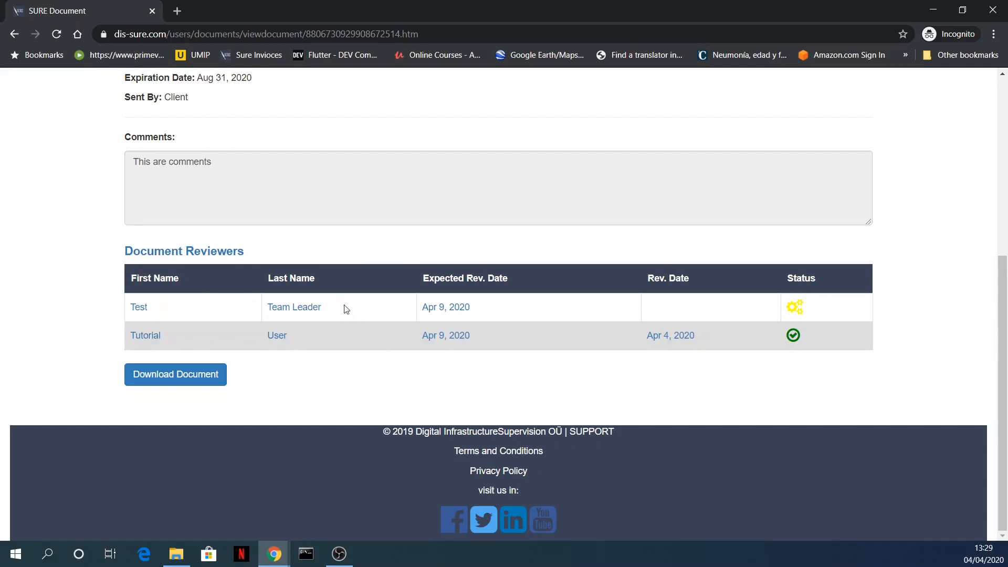
click(446, 332)
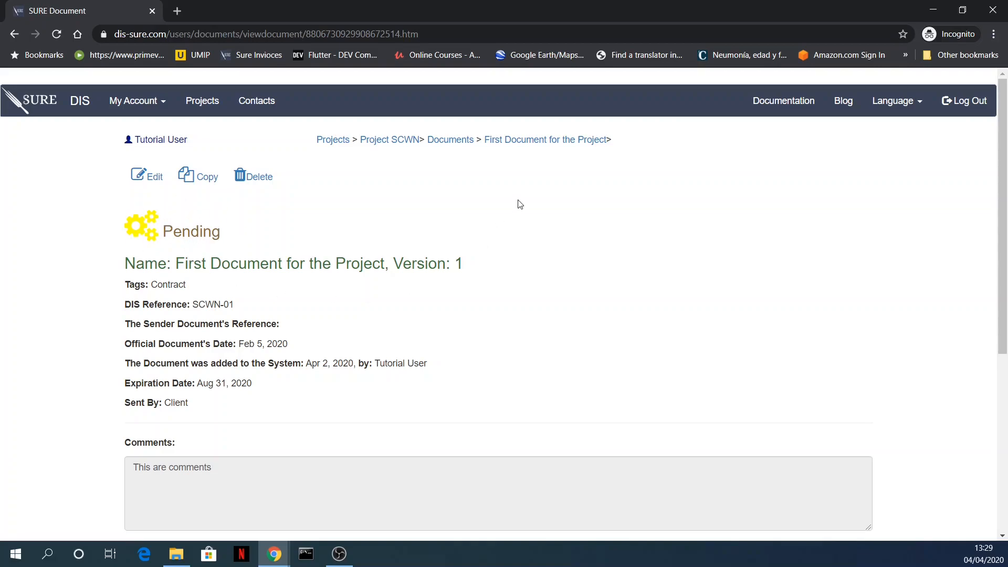
Step: Return to Project SCWN and open the documents list of its Phase-1 contract
click(458, 147)
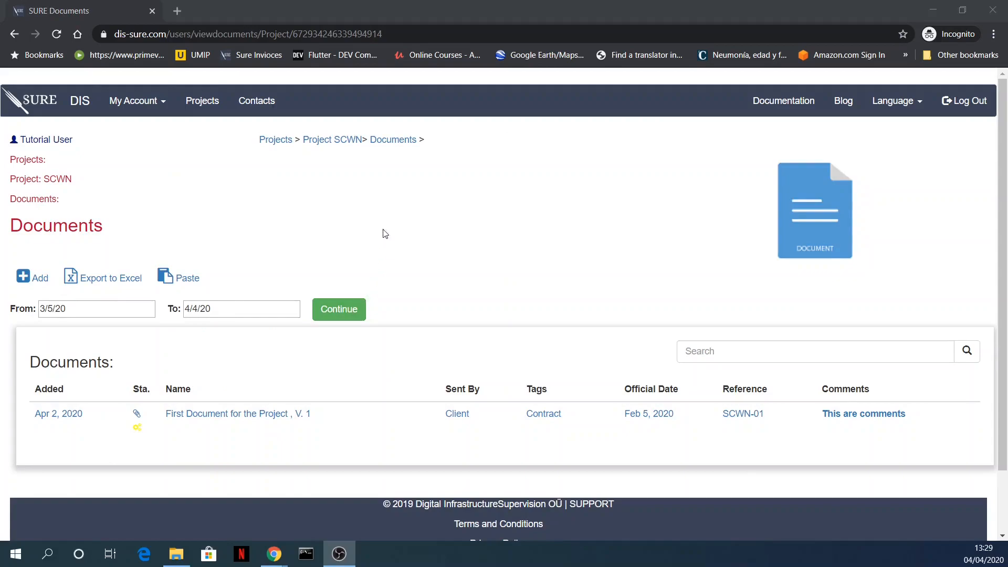
click(347, 151)
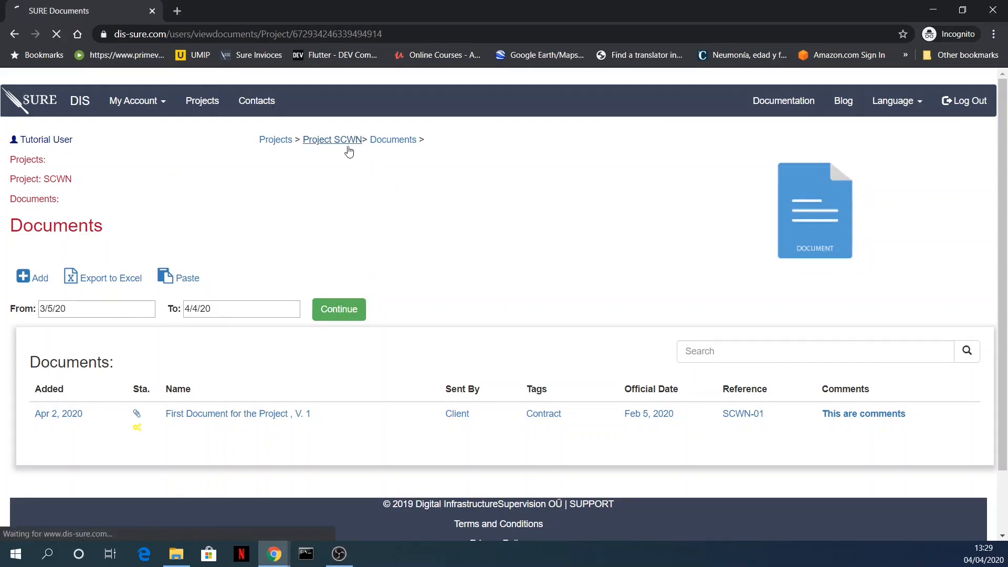
scroll(394, 348, down, 3)
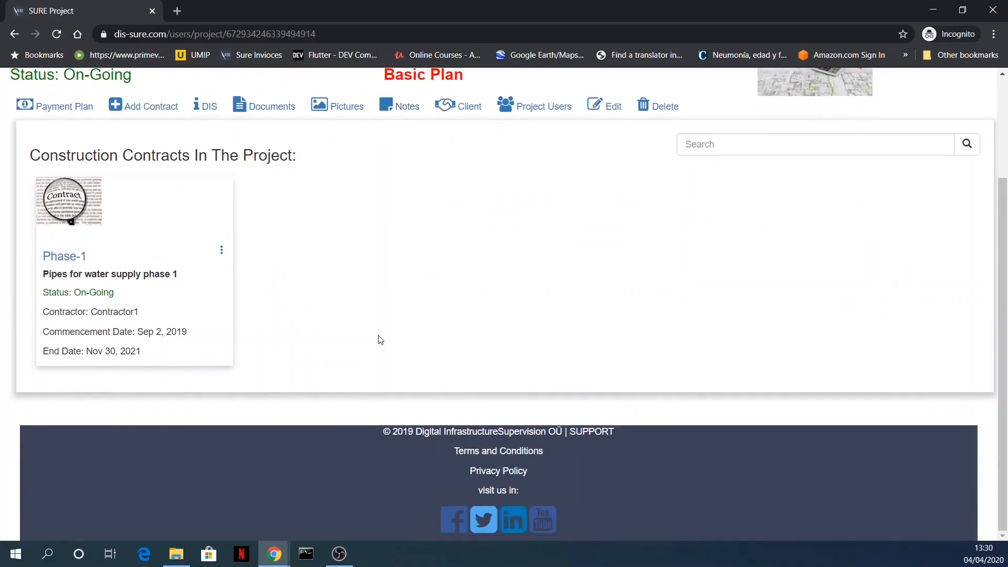
click(78, 258)
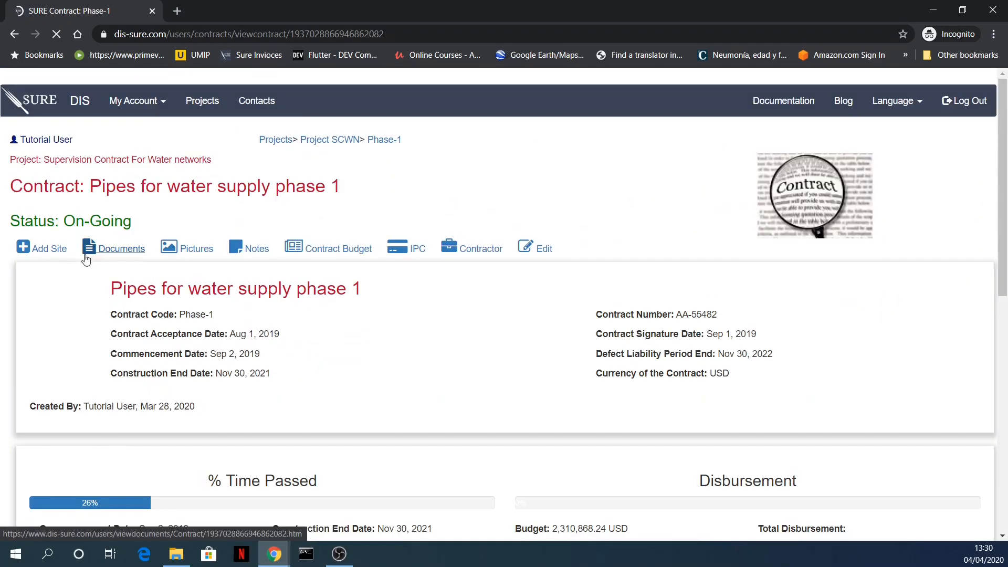
click(127, 254)
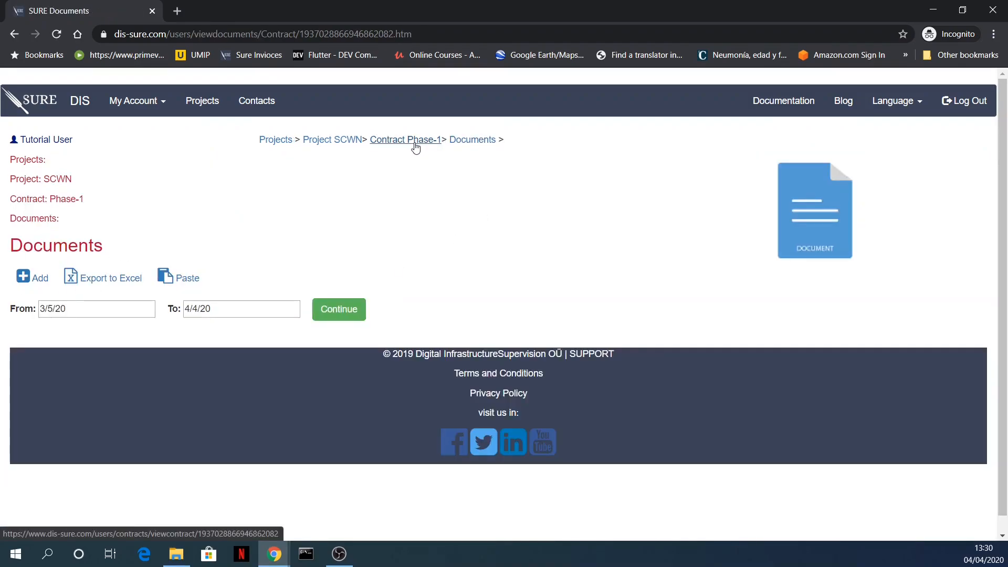
Step: Start a new document in the Phase-1 contract, named "Document for contract", with version number 1
click(38, 282)
click(288, 214)
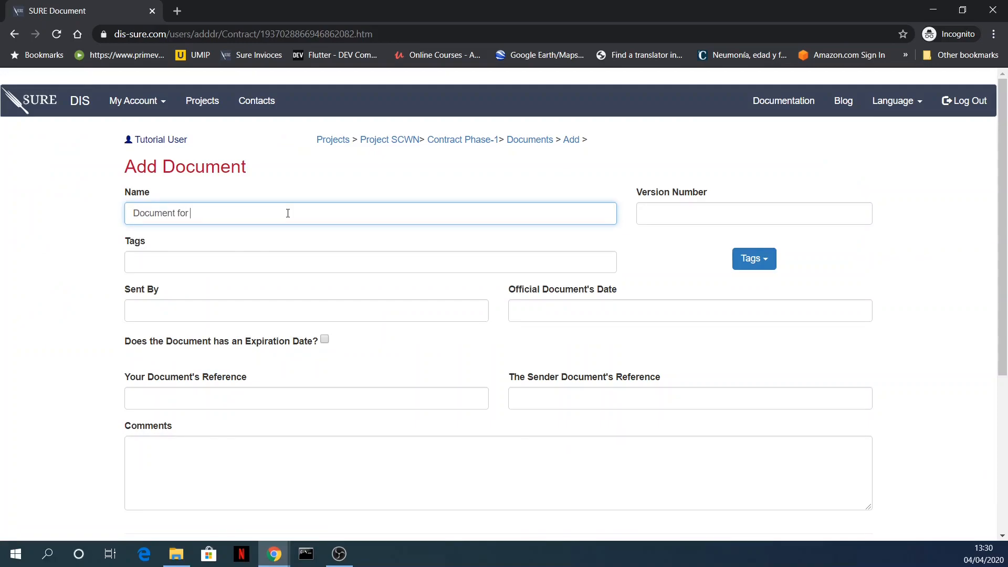
text(Document for contract)
click(715, 220)
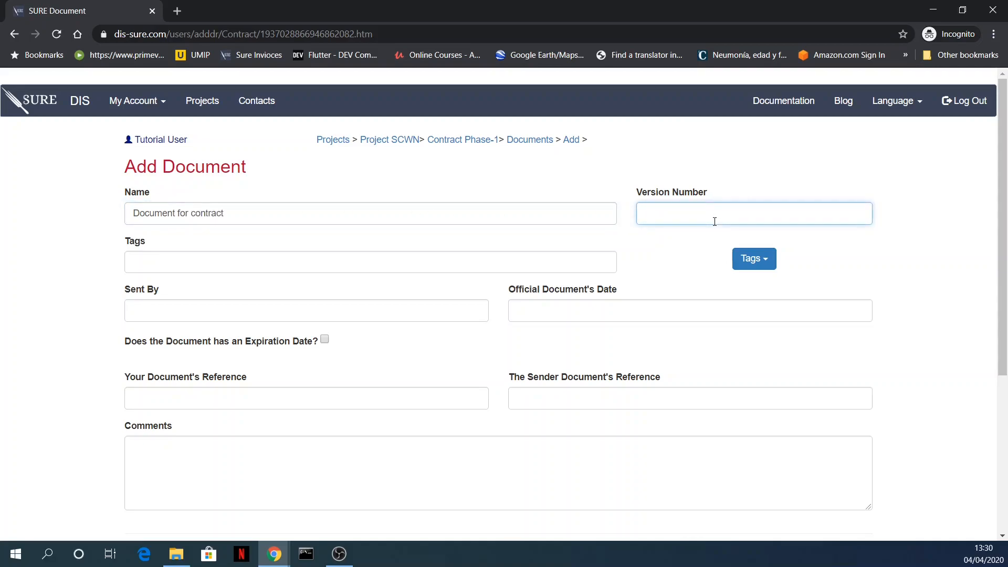
text(1)
click(523, 169)
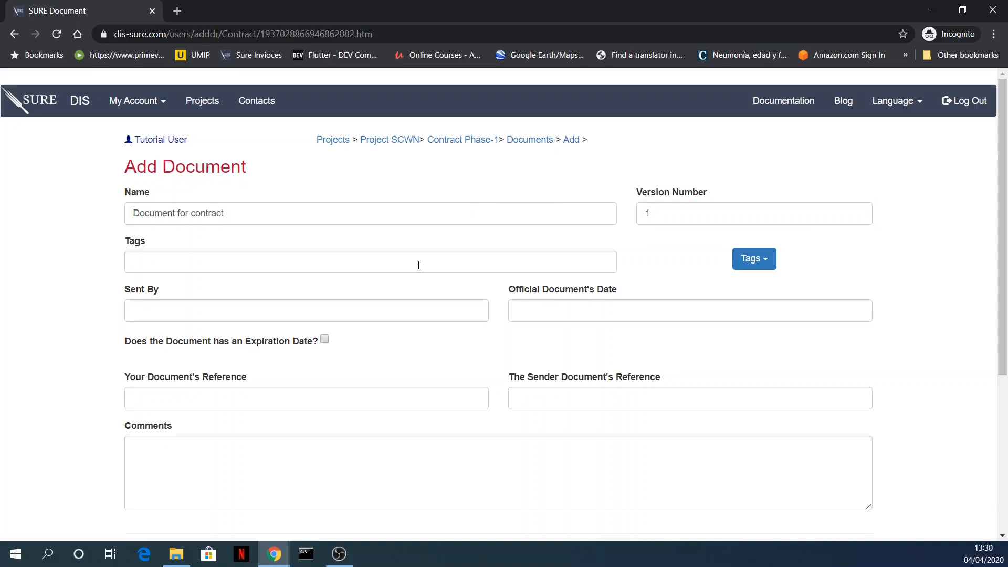
Step: Submit the new document with the remaining fields empty and no approval required, postponing its file upload
scroll(350, 189, down, 3)
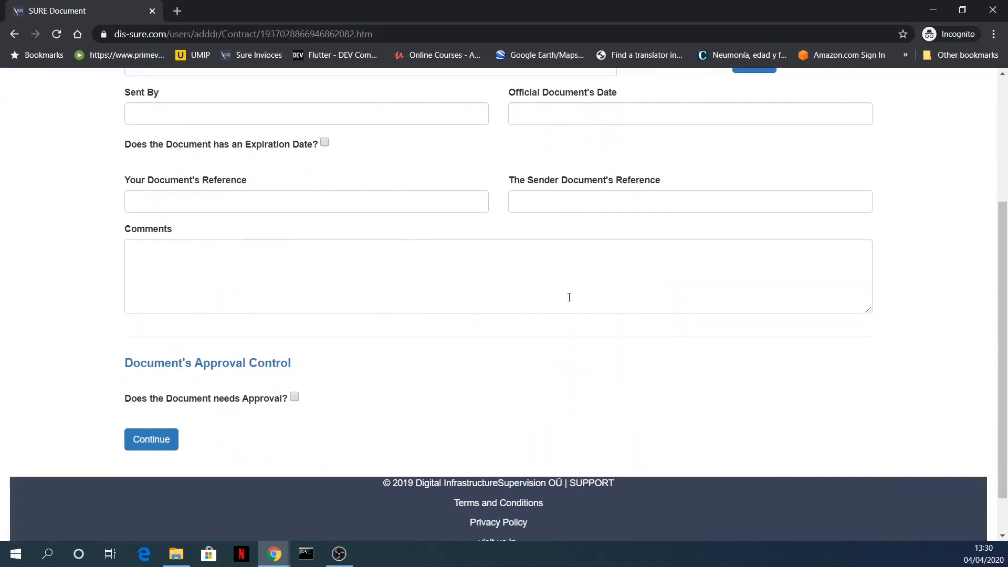
scroll(567, 298, up, 4)
scroll(367, 295, down, 5)
click(162, 388)
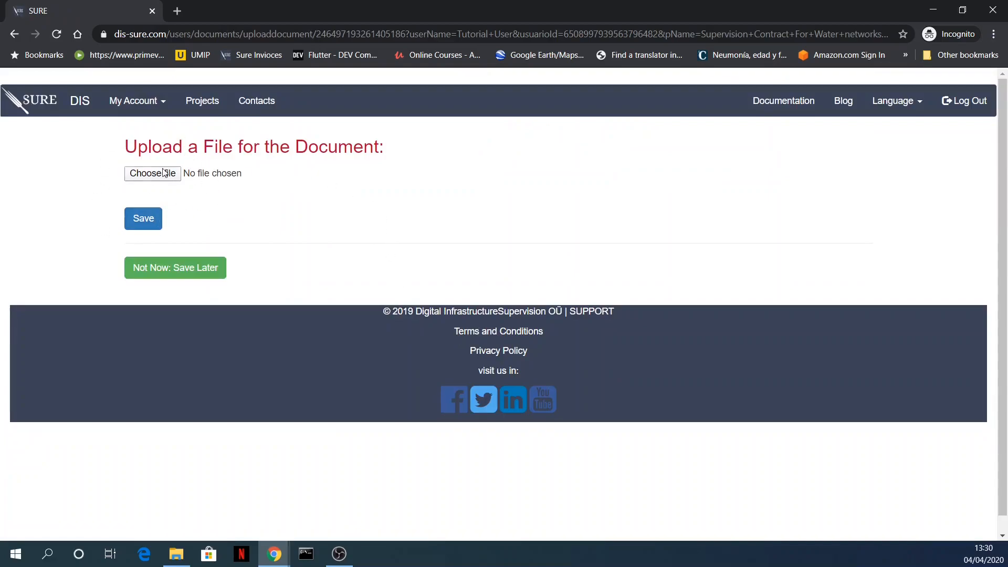
click(181, 274)
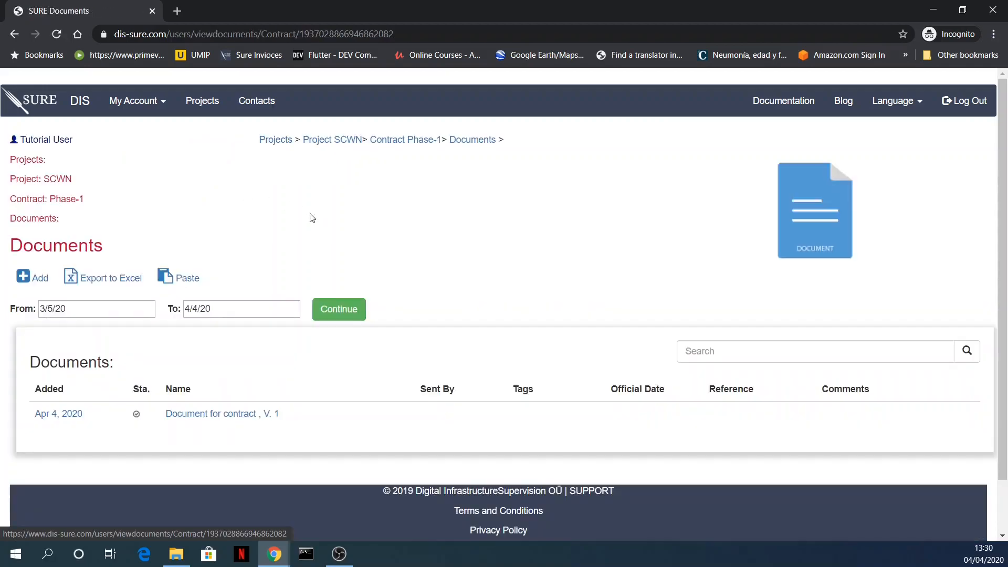
Step: Check the new document's entry in the documents list and highlight the Phase-1 contract it belongs to
scroll(293, 236, down, 1)
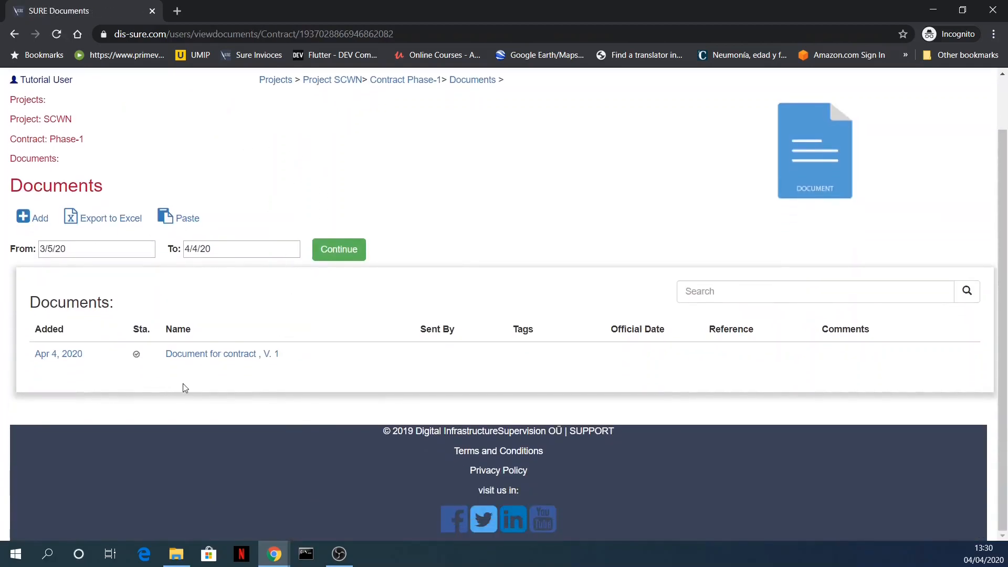
scroll(52, 190, up, 1)
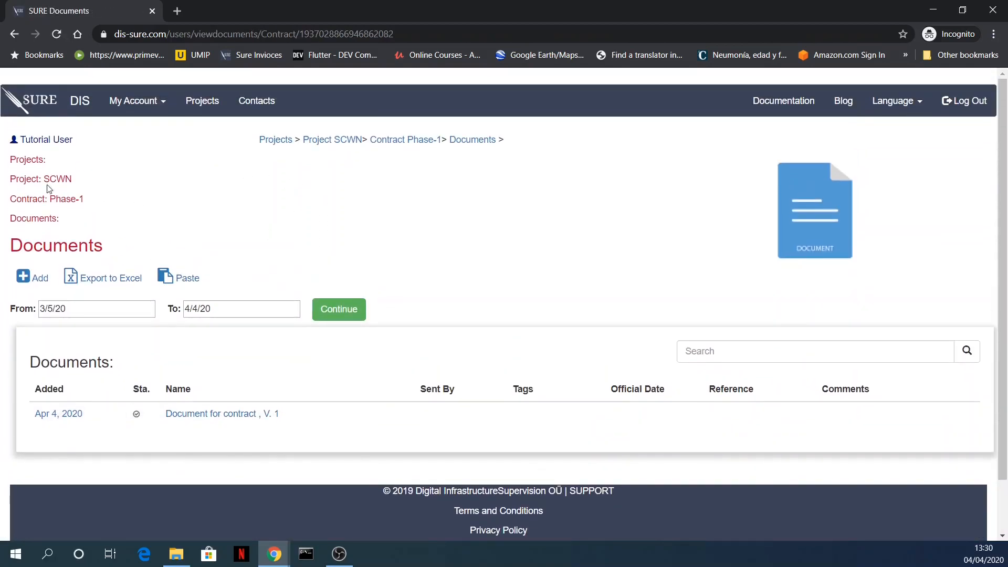
drag(87, 201, 11, 200)
scroll(132, 355, down, 1)
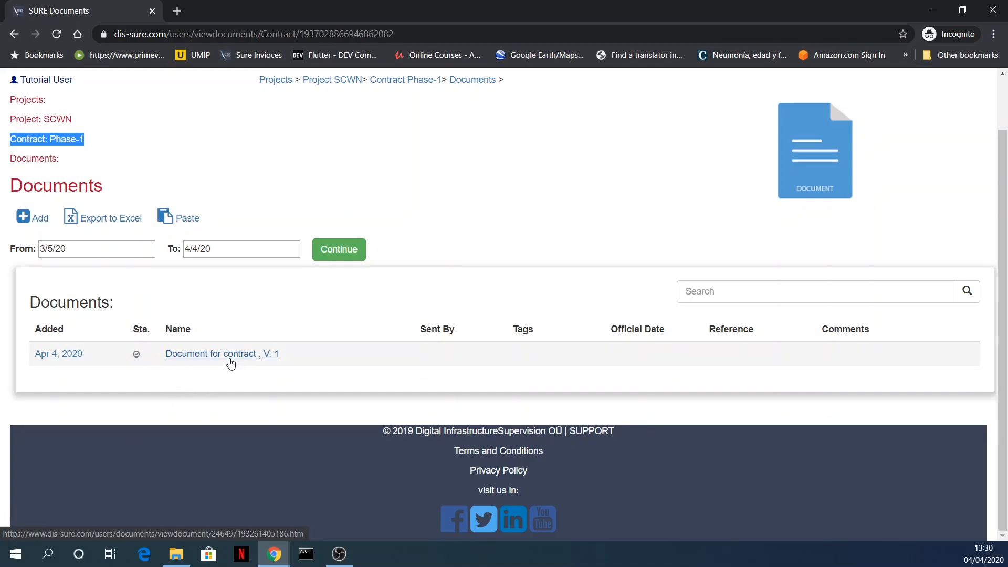
Step: Go back to the Phase-1 contract page and reopen its documents list
click(405, 80)
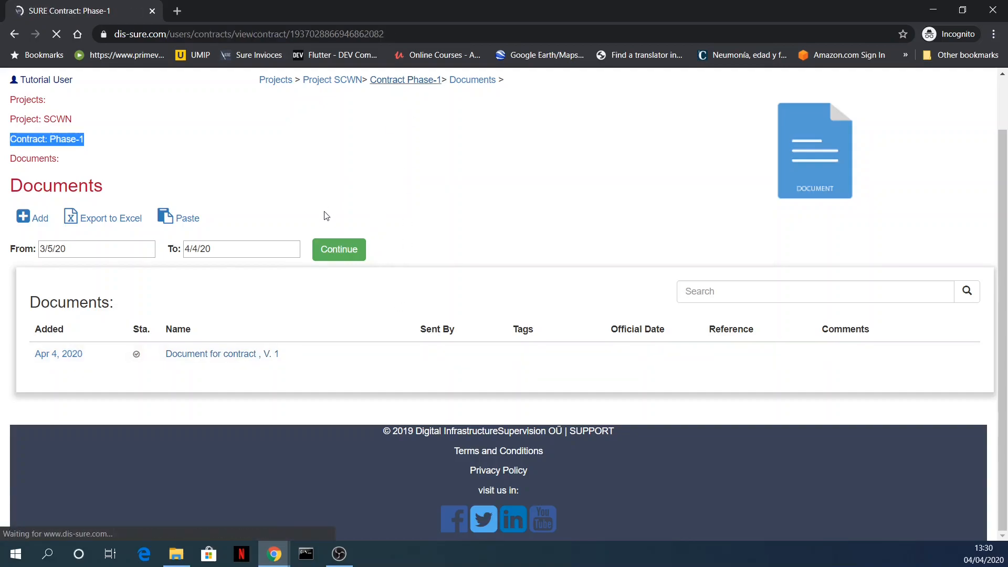
click(113, 248)
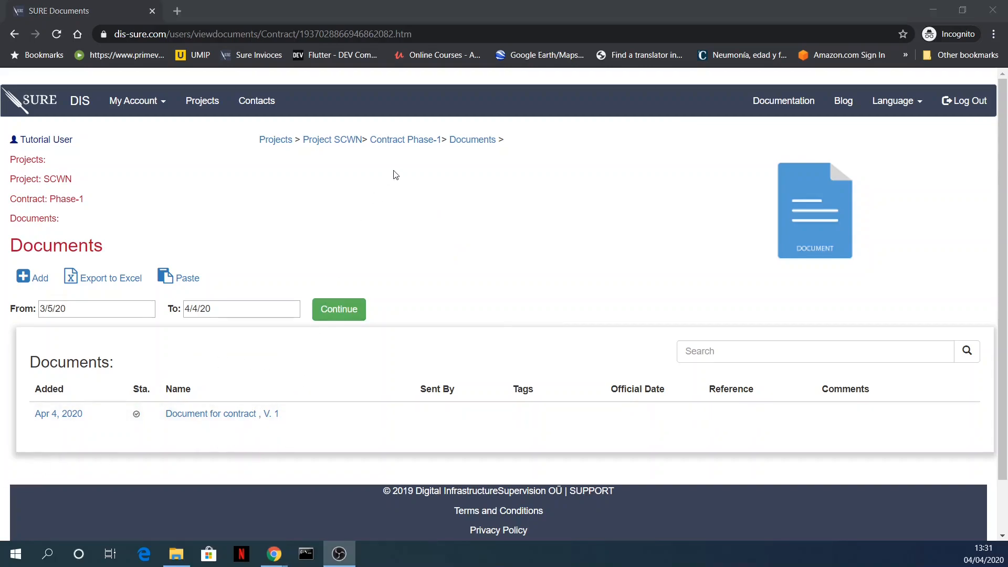
click(416, 140)
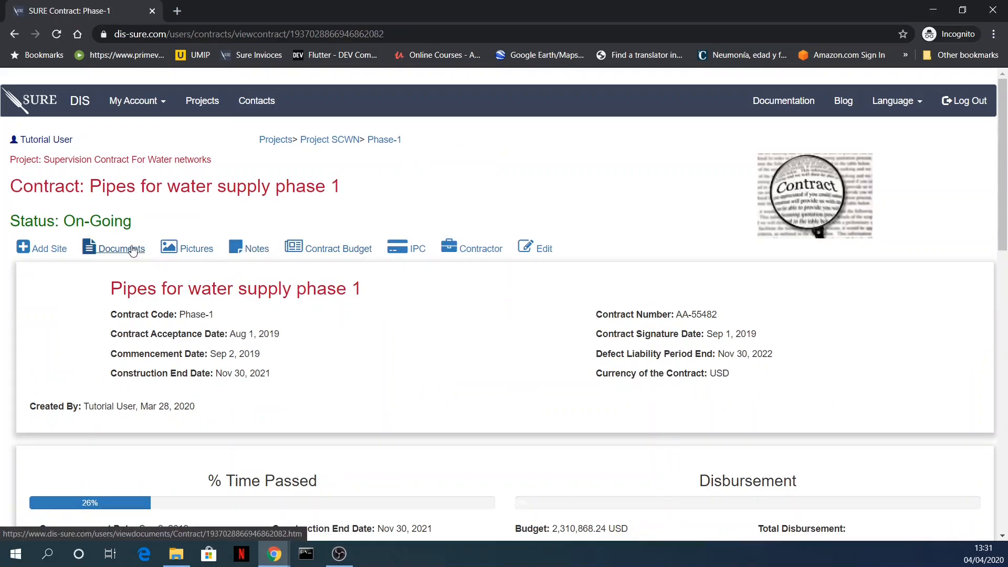
click(107, 249)
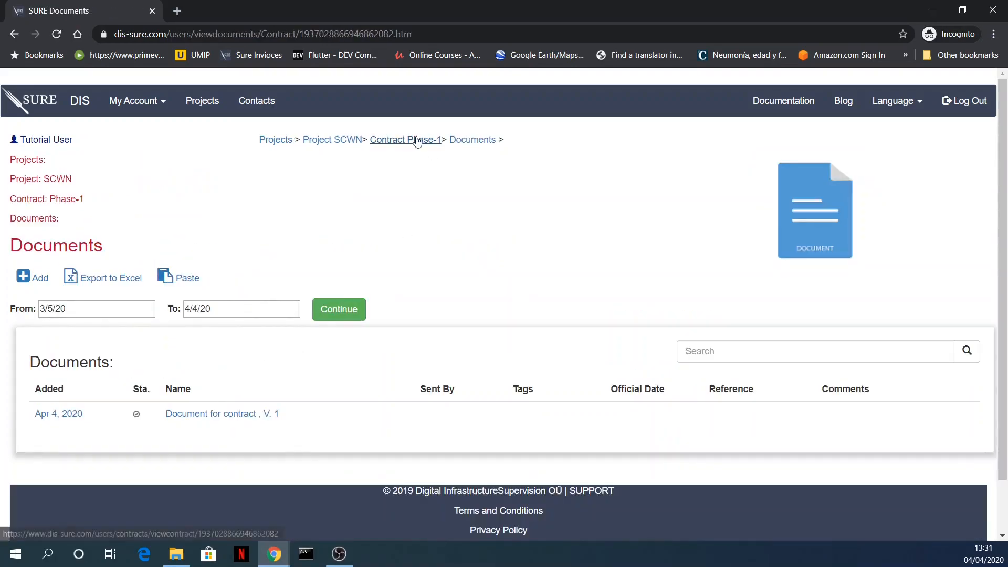
Step: Go up from the Phase-1 contract to Project SCWN and examine the project's documents list
click(416, 140)
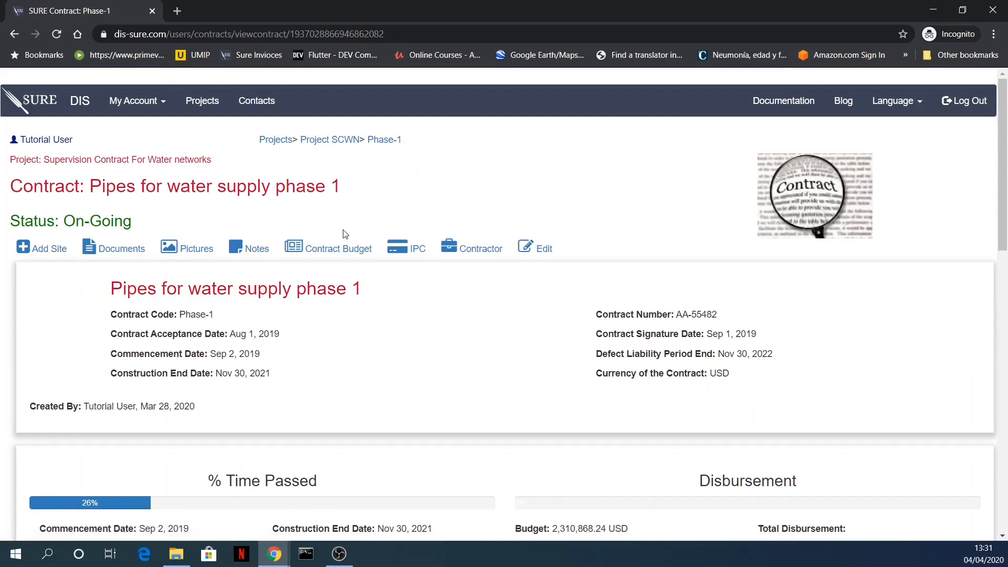
click(344, 140)
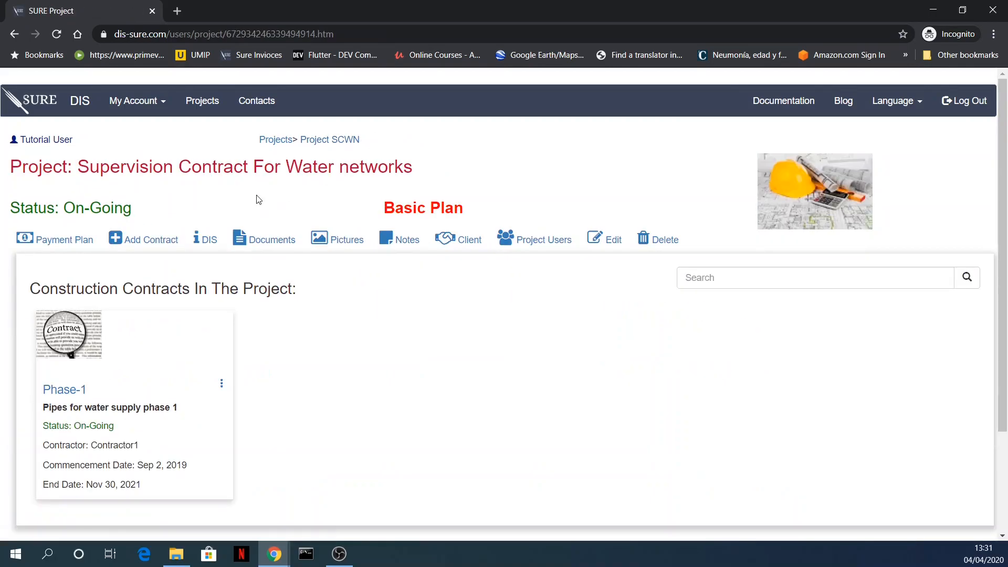
click(270, 242)
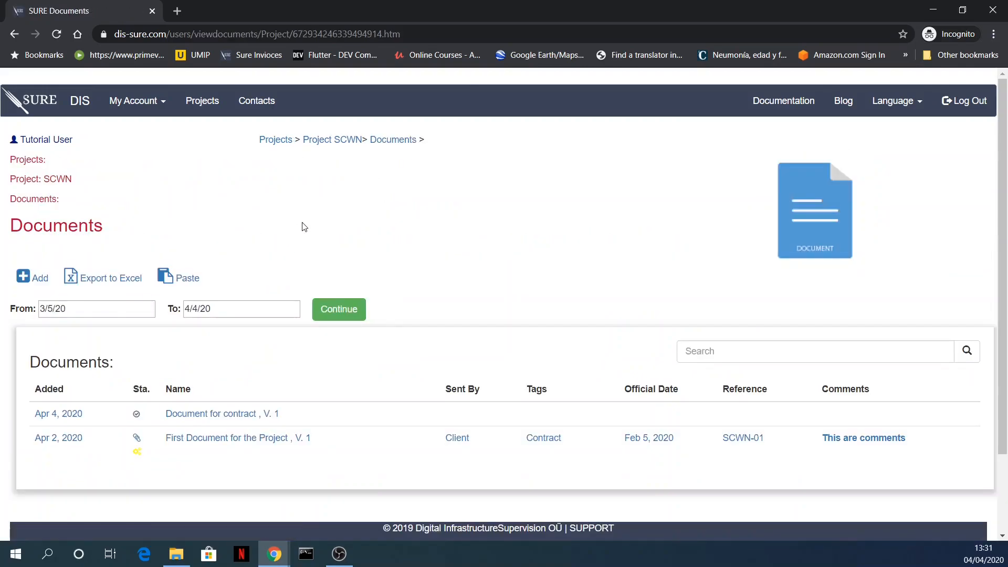
scroll(303, 227, down, 2)
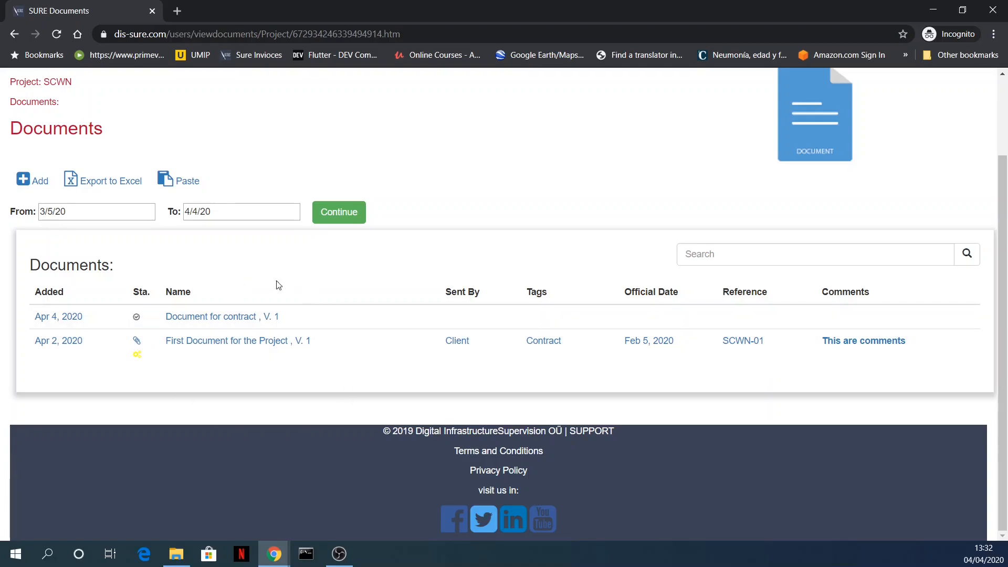
scroll(425, 214, up, 2)
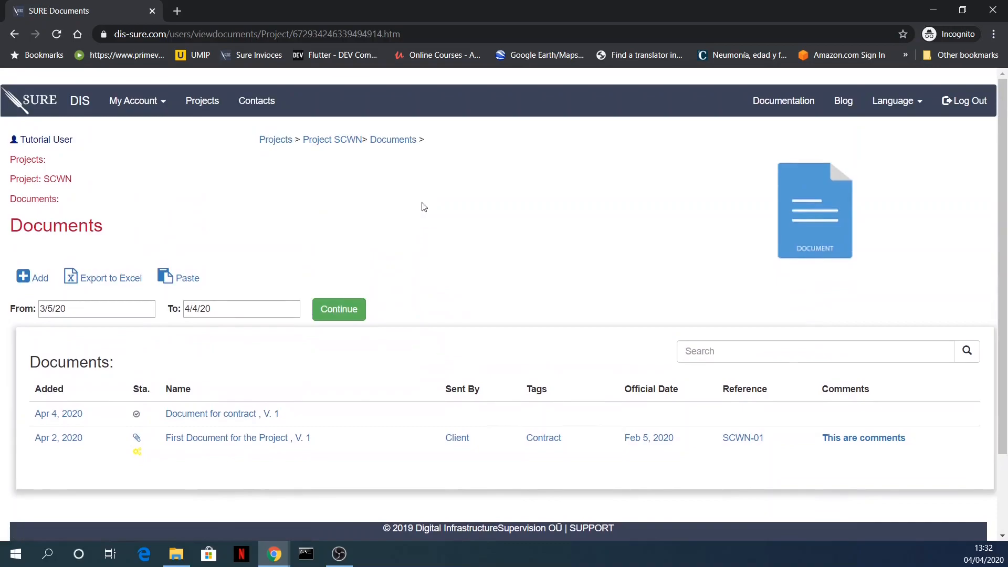
Step: Return to the Phase-1 contract through Project SCWN and view the contract's own documents list
click(346, 140)
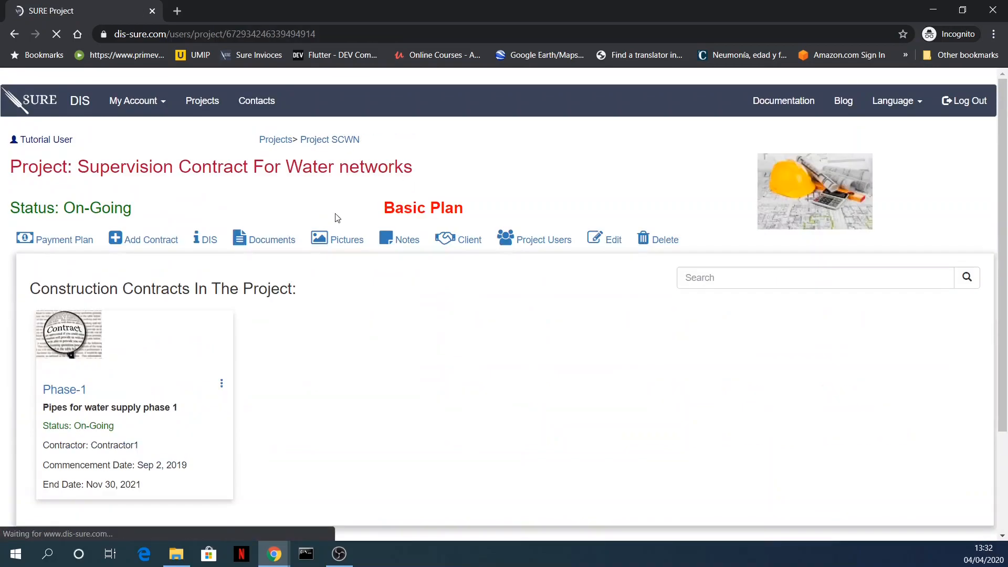
click(79, 388)
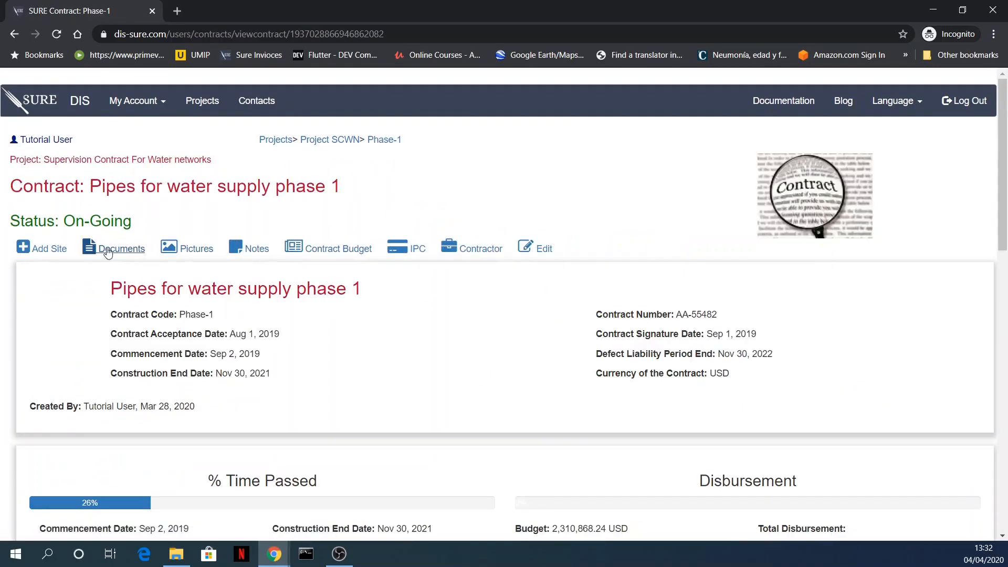
click(106, 251)
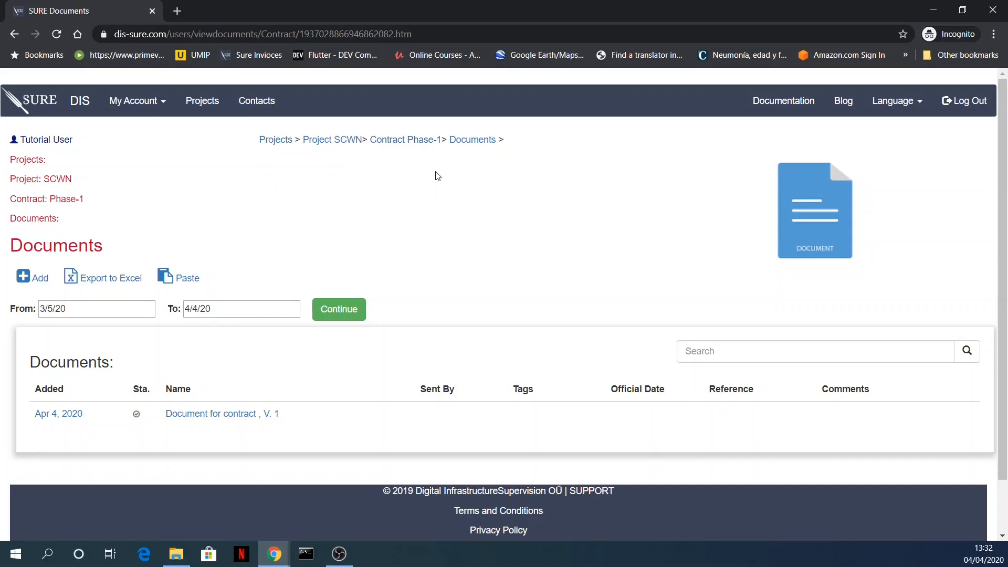
Step: Open "Document for contract" from Project SCWN's documents list and examine its approval status and details
click(351, 143)
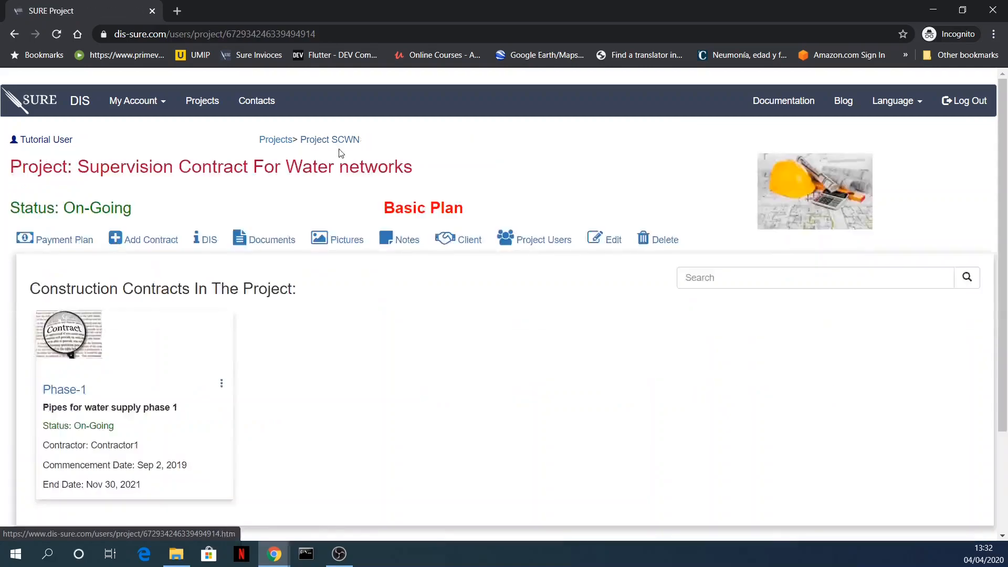
click(261, 249)
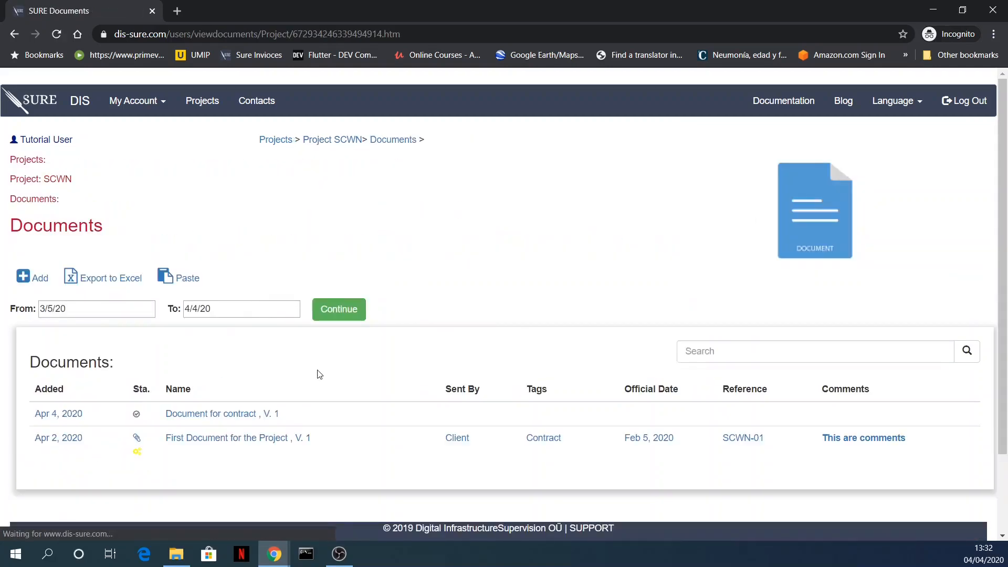
scroll(289, 357, down, 3)
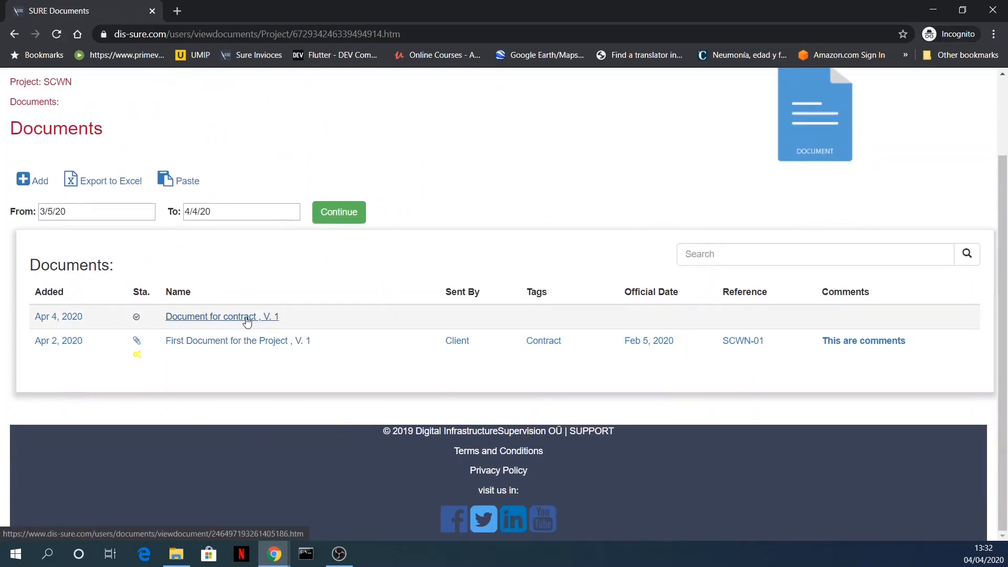
click(247, 321)
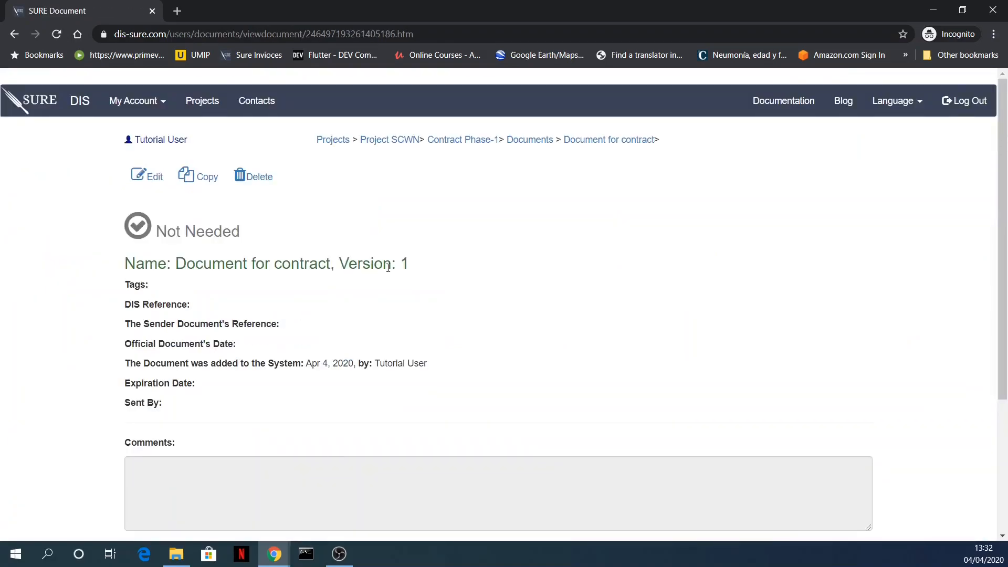
scroll(389, 268, down, 4)
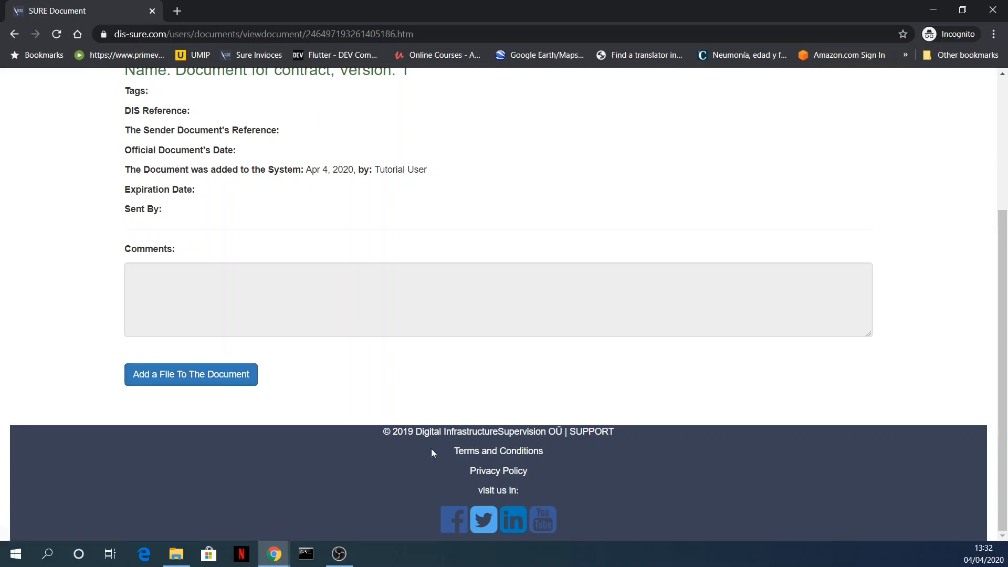
scroll(469, 281, up, 4)
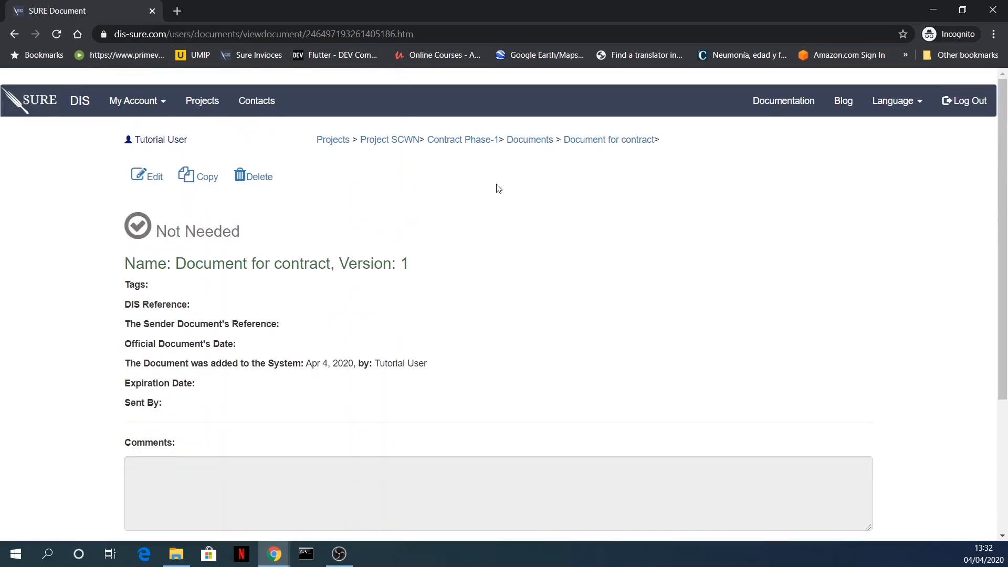
Step: Return to Project SCWN, then open the Documents manual page in the SURE documentation
click(408, 140)
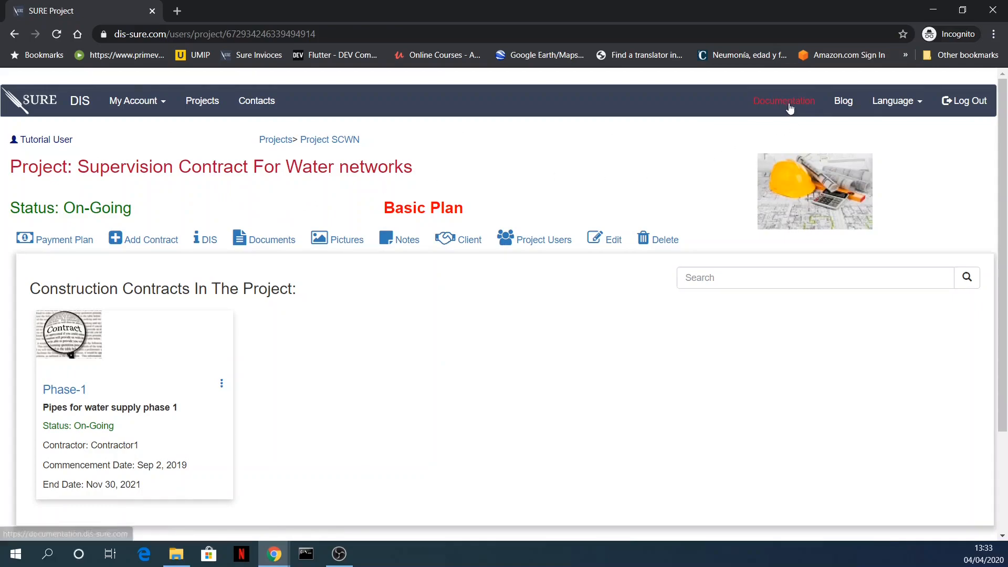
click(771, 101)
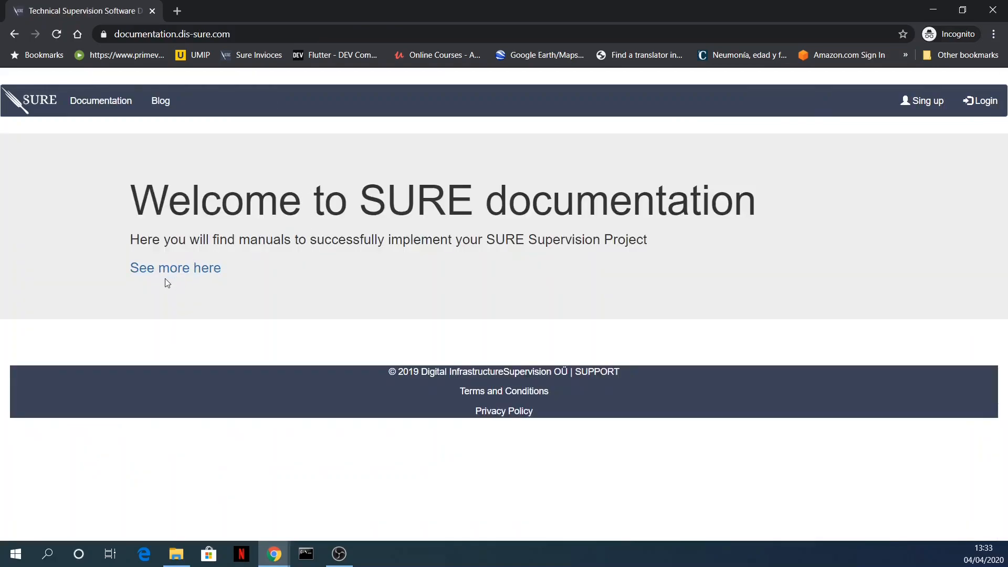
click(175, 268)
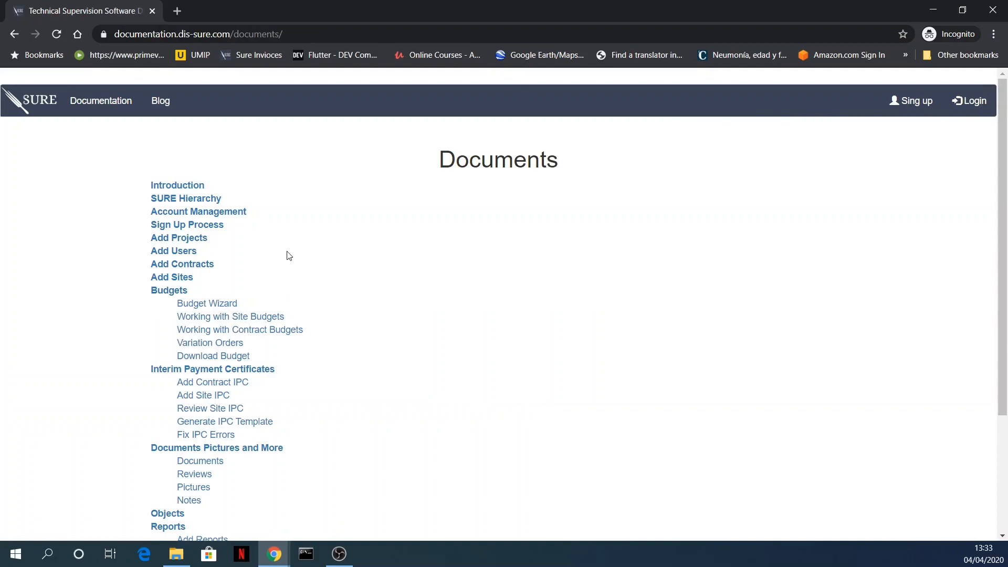
scroll(289, 256, down, 3)
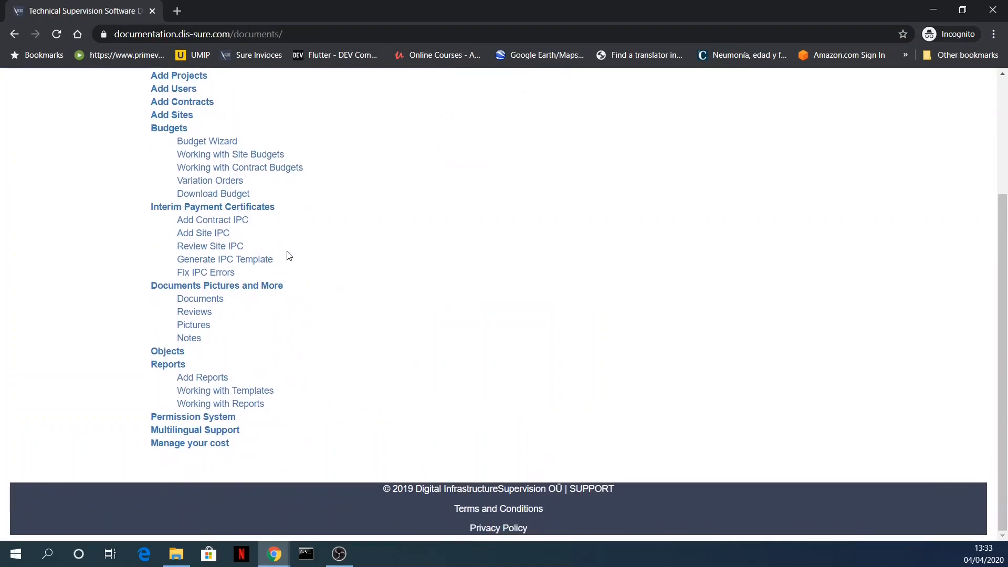
click(211, 300)
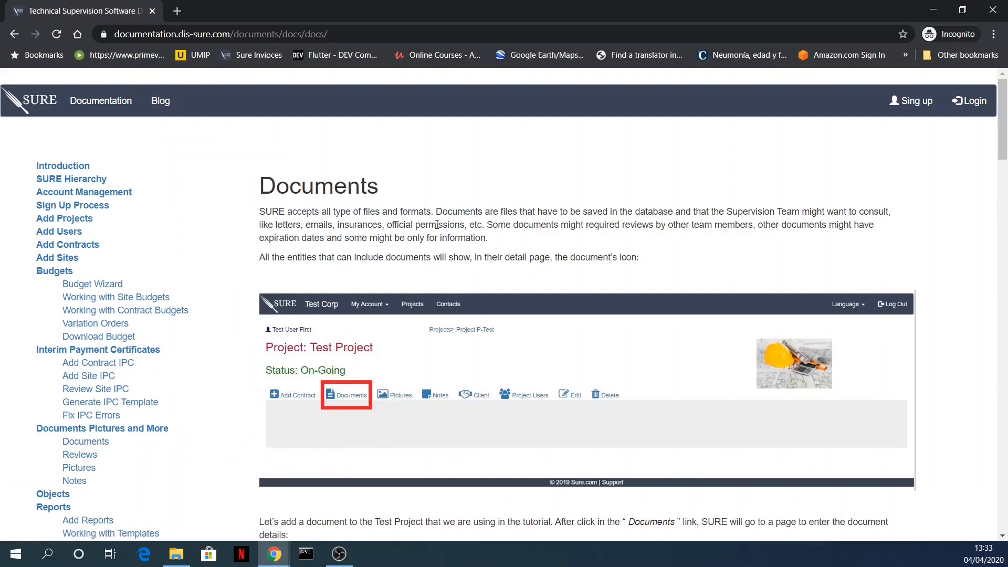
Step: Read through the Documents manual page, including its sections on adding a document, approval control and file upload
scroll(437, 231, down, 10)
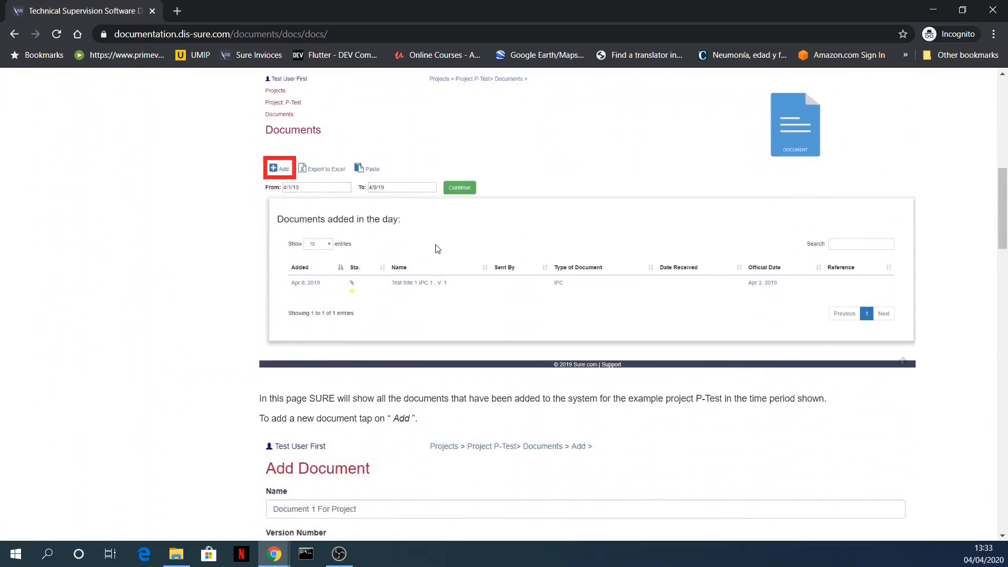
scroll(437, 249, down, 7)
scroll(348, 251, down, 15)
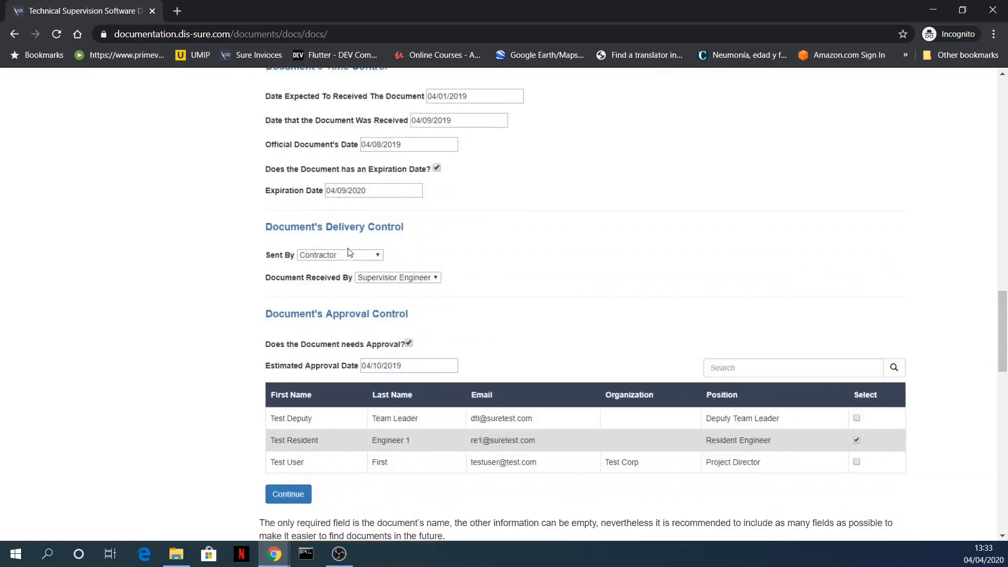
scroll(346, 252, up, 20)
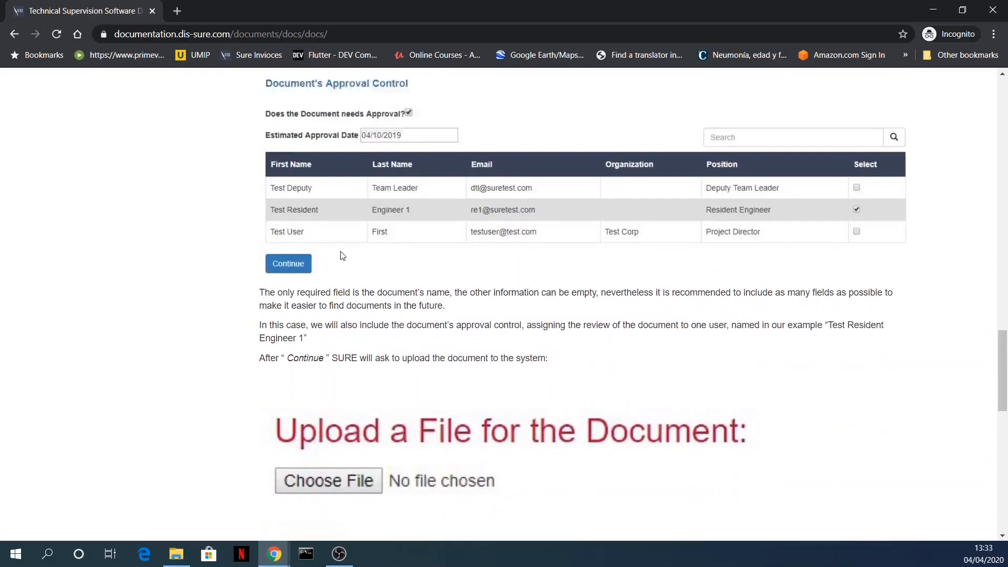
scroll(341, 256, up, 4)
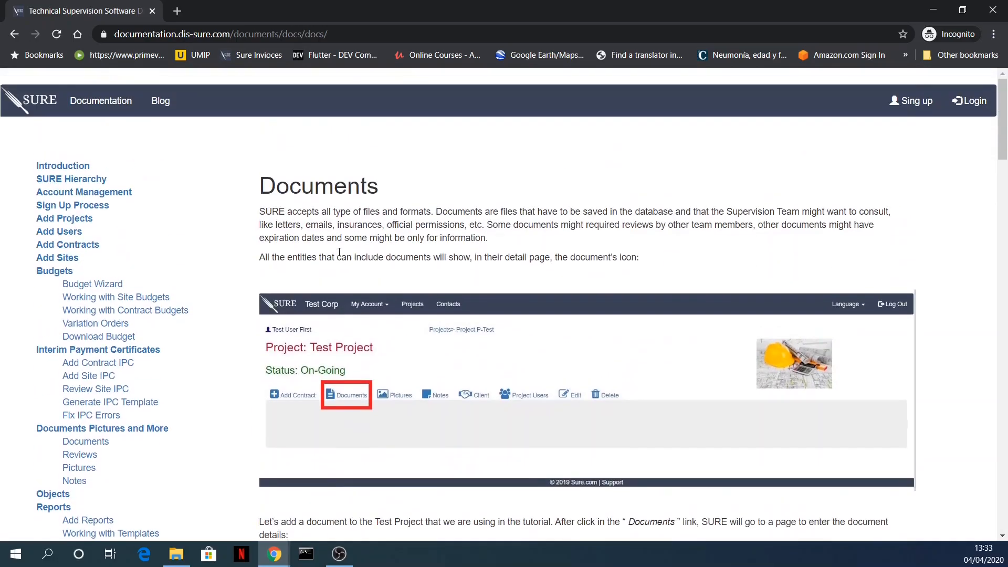
Step: Open the Account Management page of the documentation and read the Administrator, Approver and User role descriptions
click(83, 194)
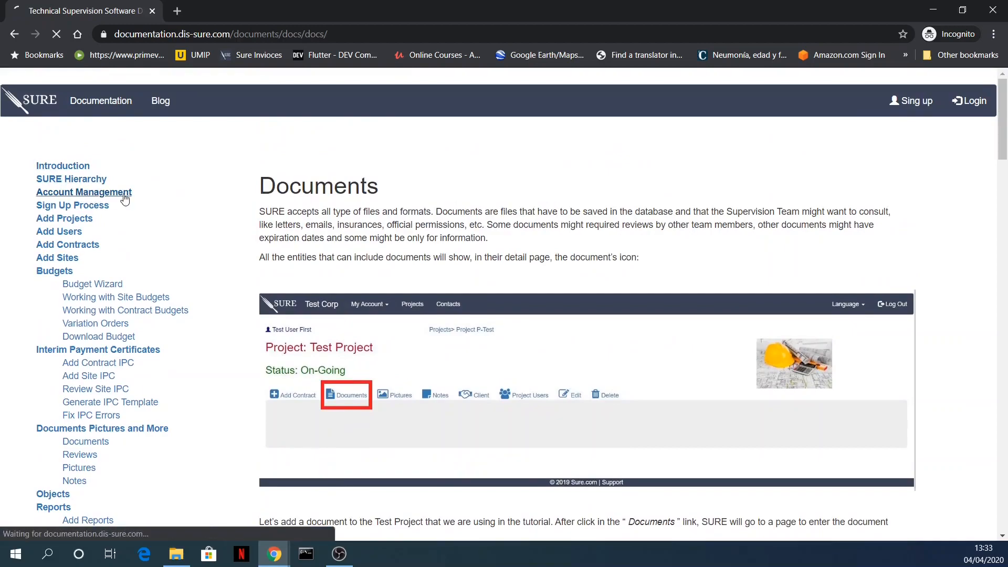
scroll(362, 241, down, 1)
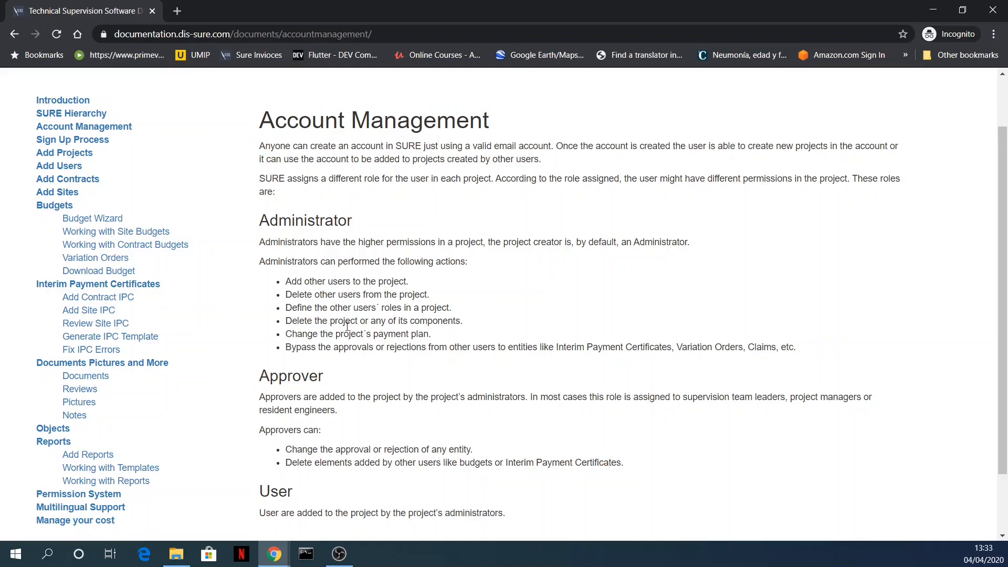
scroll(374, 341, down, 1)
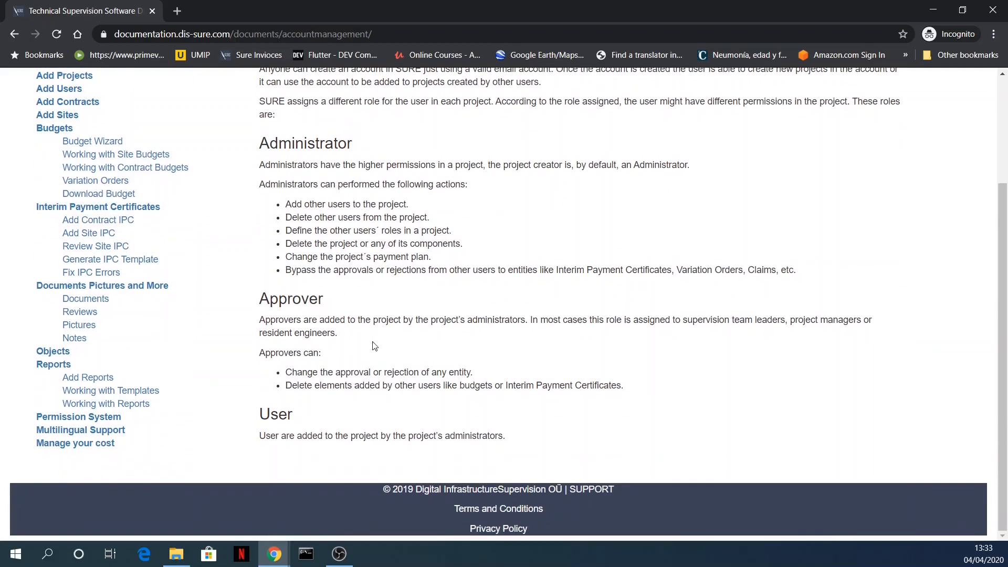
scroll(372, 323, up, 2)
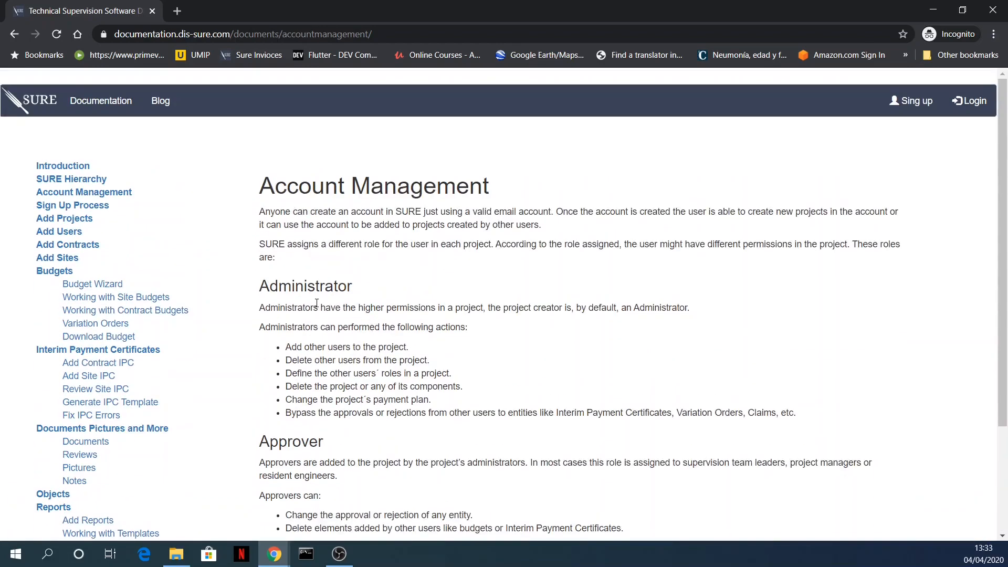